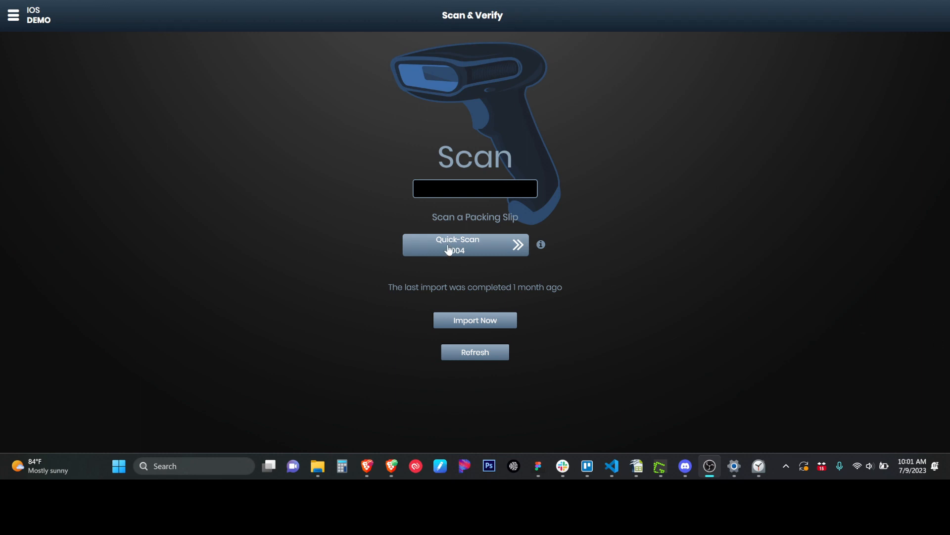
Enter 006 in the packing slip scan field to load Order 006.
left_click(452, 188)
type("006")
key("Return")
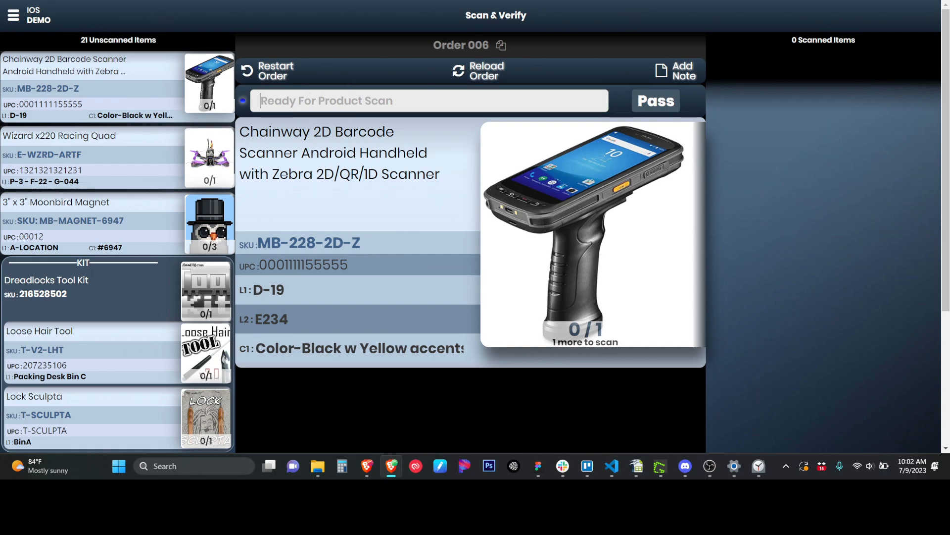
left_click_drag(949, 5, 740, 3)
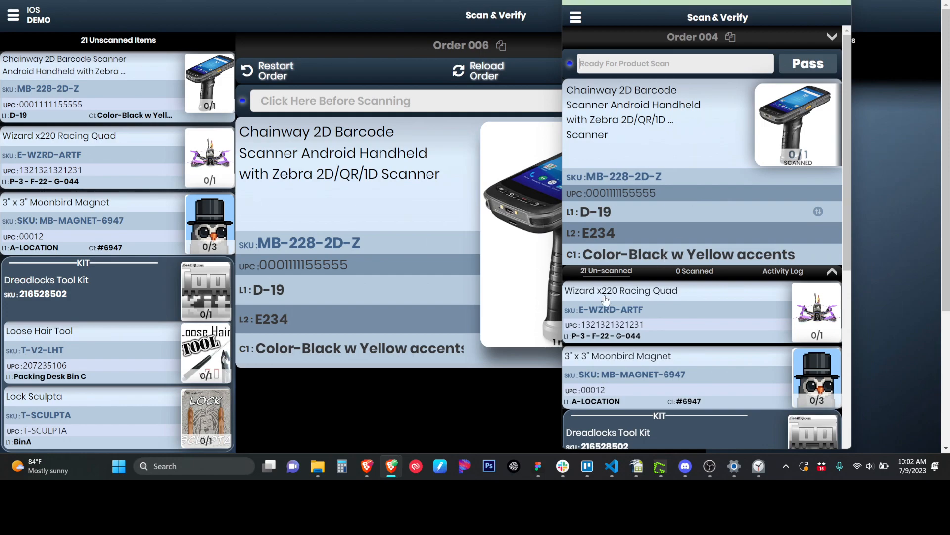
scroll(613, 312, "down", 5)
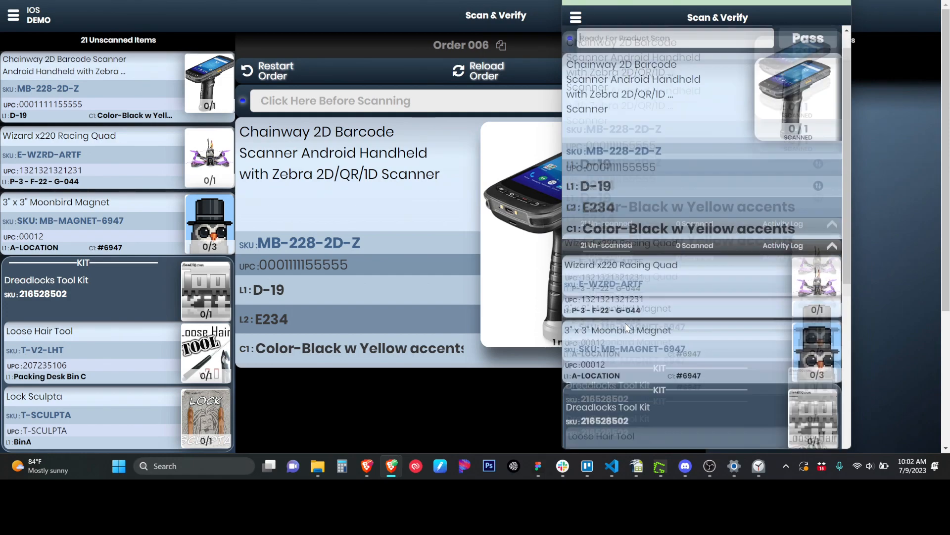
scroll(625, 323, "down", 5)
scroll(716, 263, "up", 3)
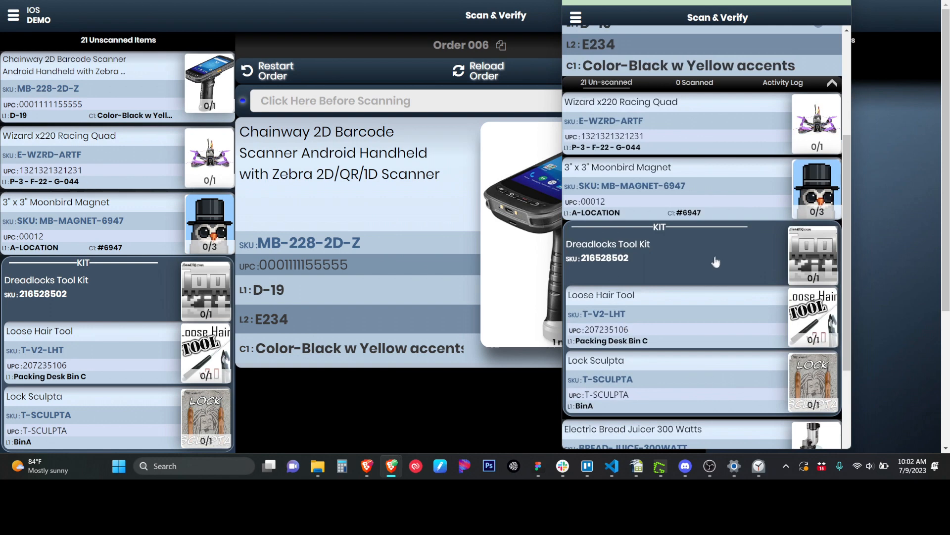
scroll(716, 262, "up", 2)
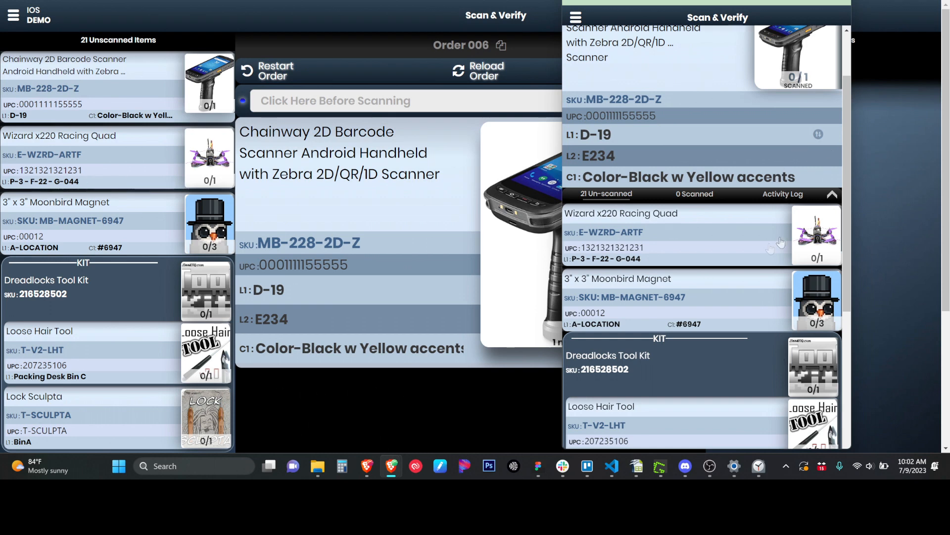
left_click(797, 193)
left_click(613, 276)
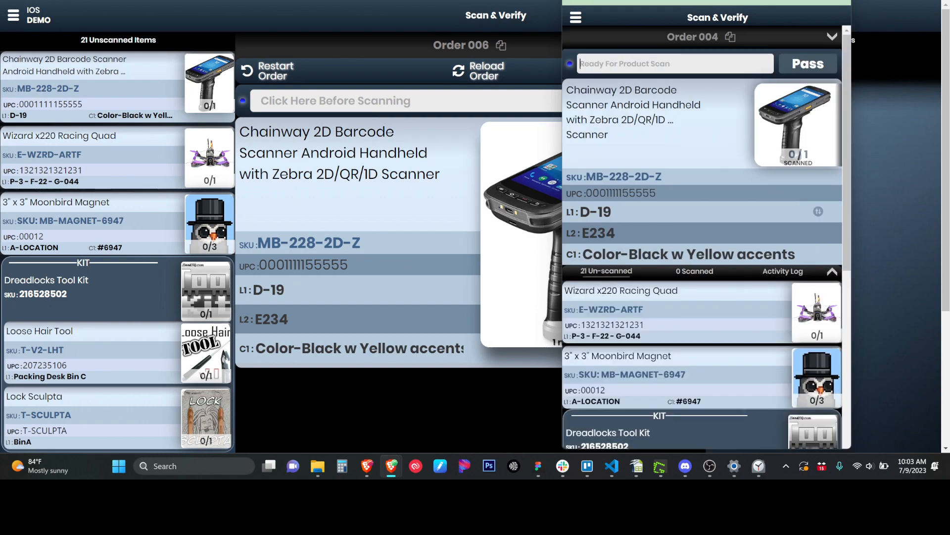
left_click_drag(708, 2, 949, 4)
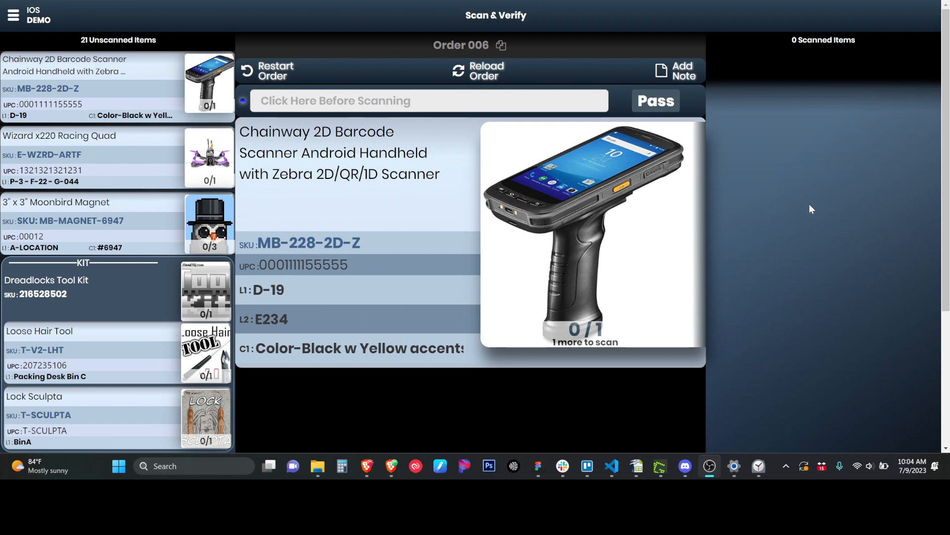
left_click(741, 11)
key("ctrl+plus")
key("ctrl+plus")
key("ctrl+plus")
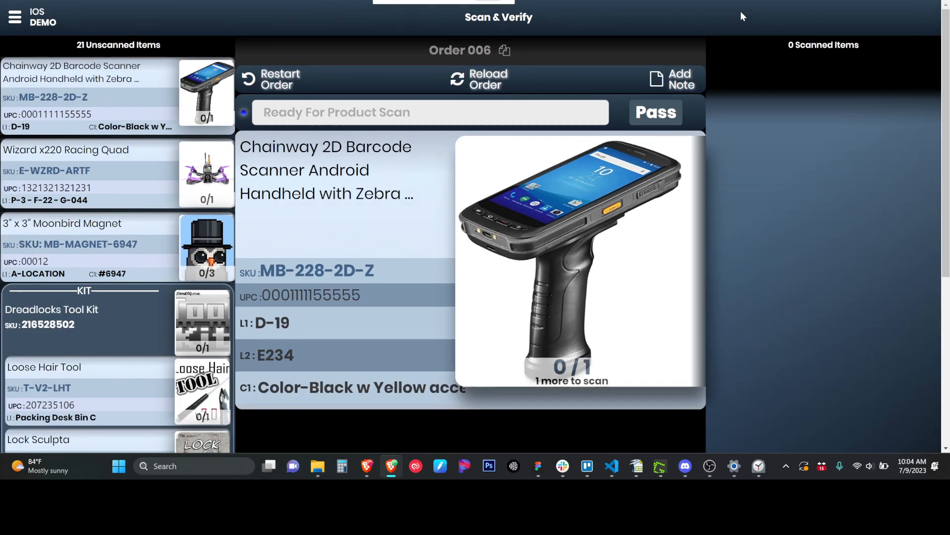
key("ctrl+minus")
key("ctrl+minus")
key("ctrl+minus")
key("ctrl+minus")
key("ctrl+minus")
key("ctrl+minus")
key("ctrl+minus")
key("ctrl+minus")
key("ctrl+plus")
key("ctrl+plus")
key("ctrl+plus")
key("ctrl+plus")
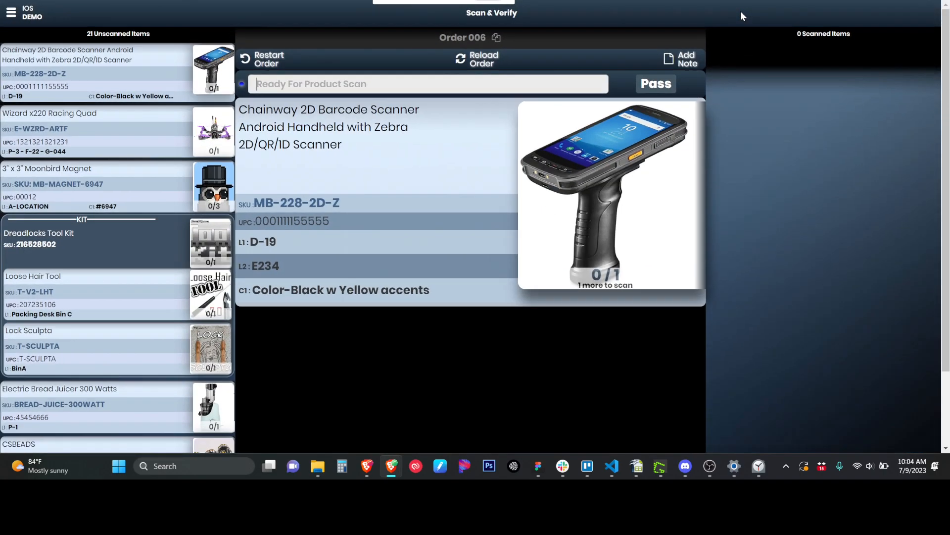
key("ctrl+plus")
key("ctrl+plus")
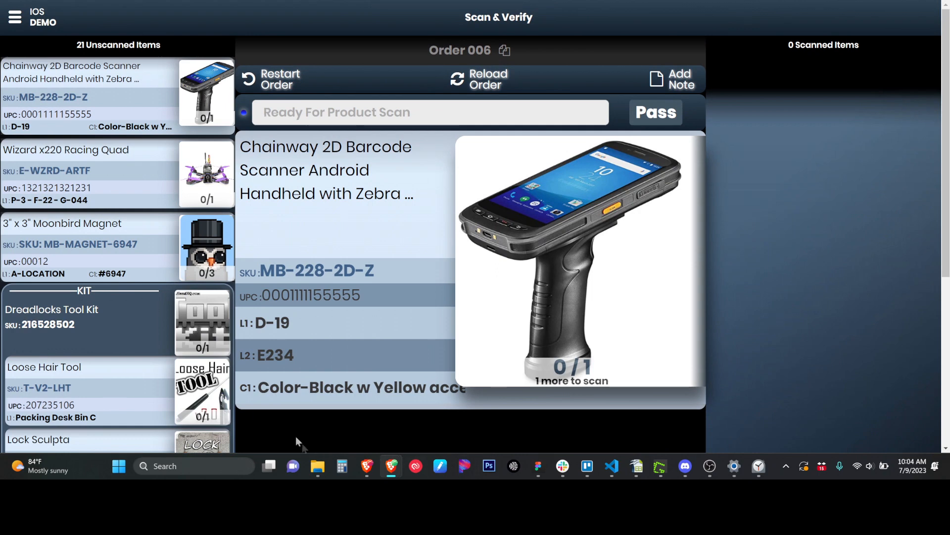
key("ctrl+minus")
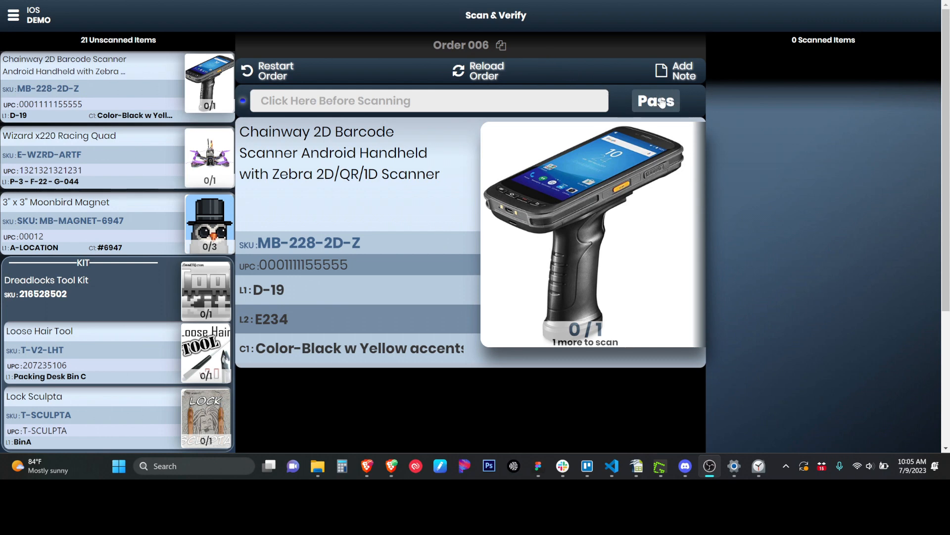
left_click(440, 101)
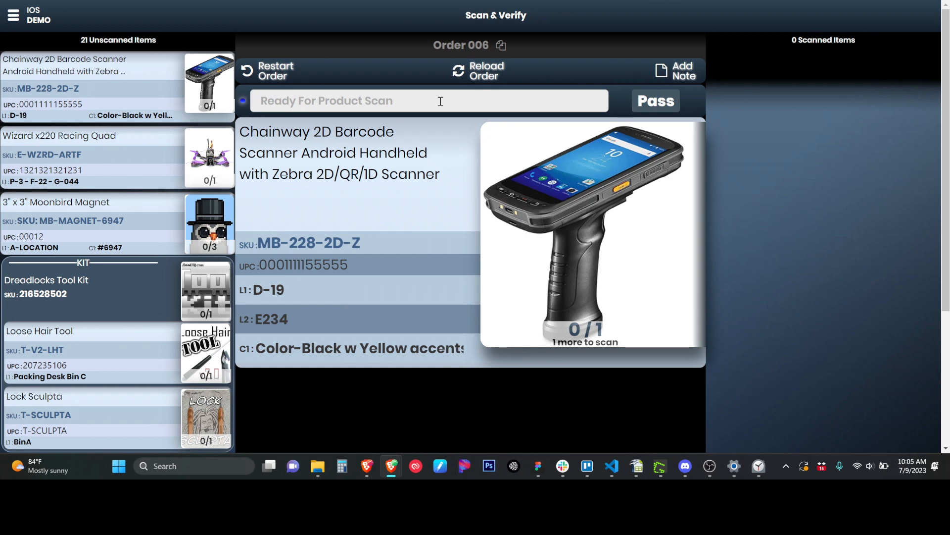
type("PASS")
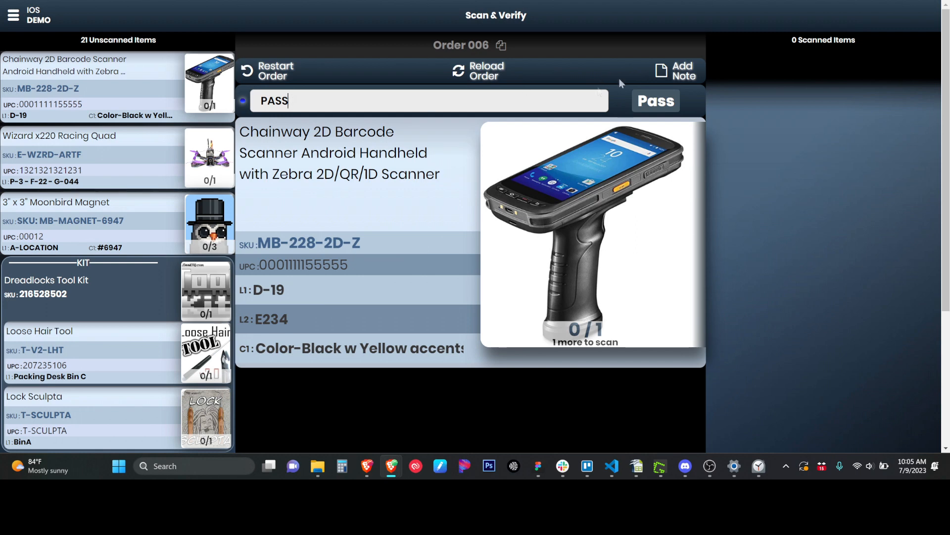
left_click_drag(330, 101, 254, 101)
key("BackSpace")
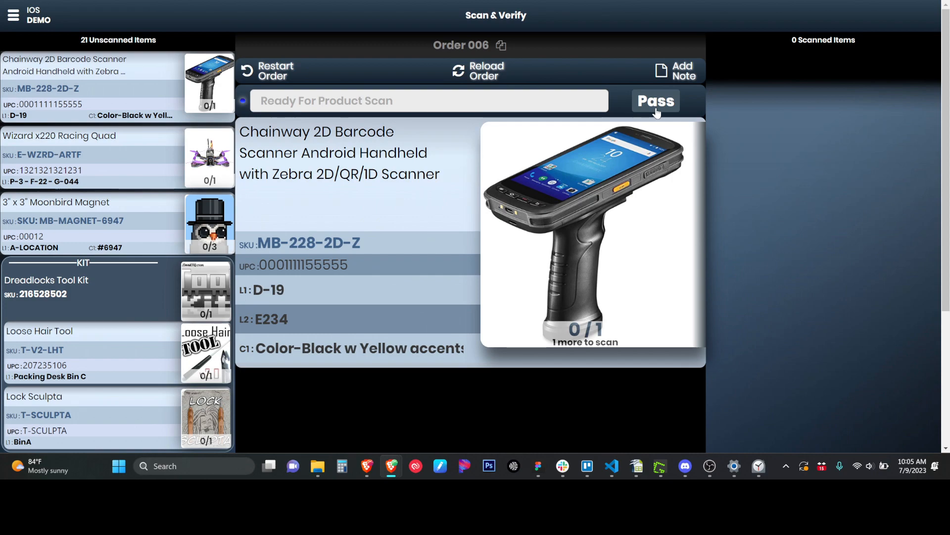
type("1321321321231")
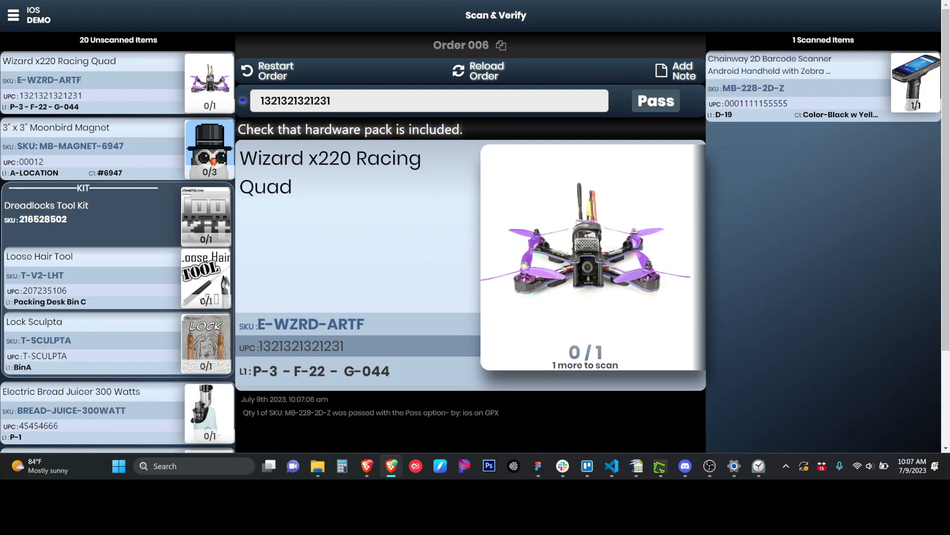
key("Return")
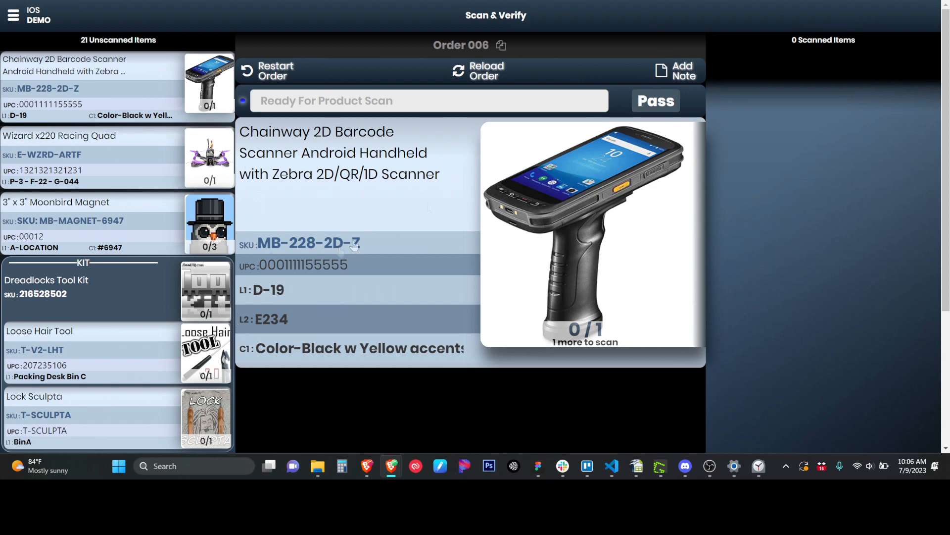
type("REMOVE")
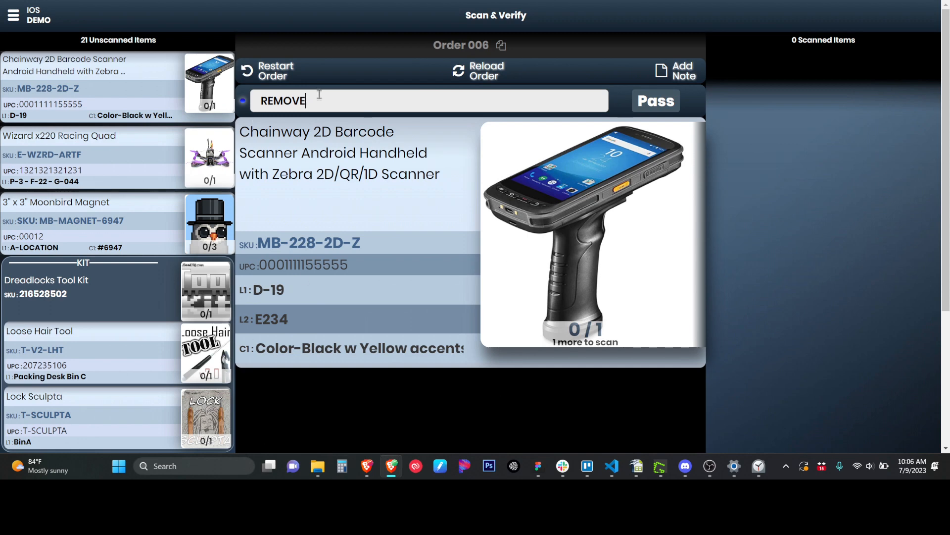
left_click_drag(317, 98, 258, 106)
key("BackSpace")
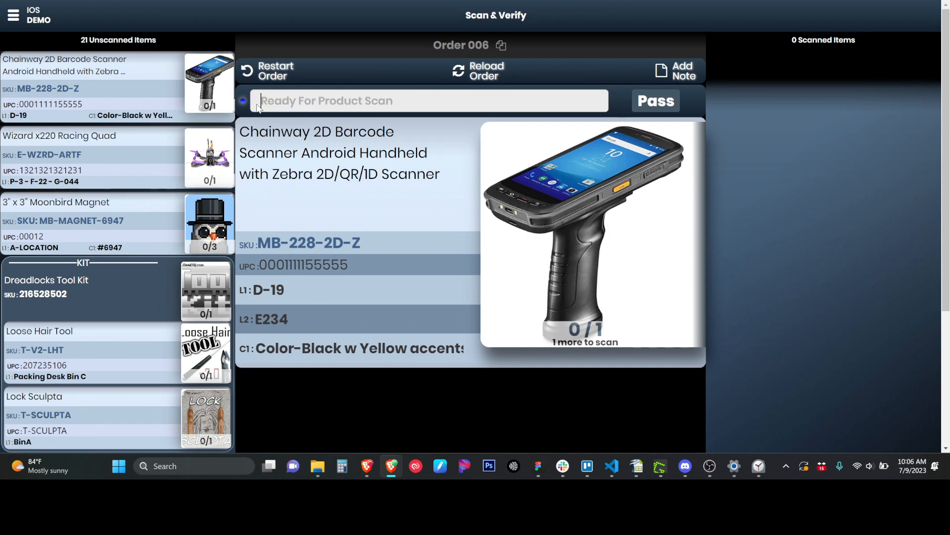
type("ADDNEXT")
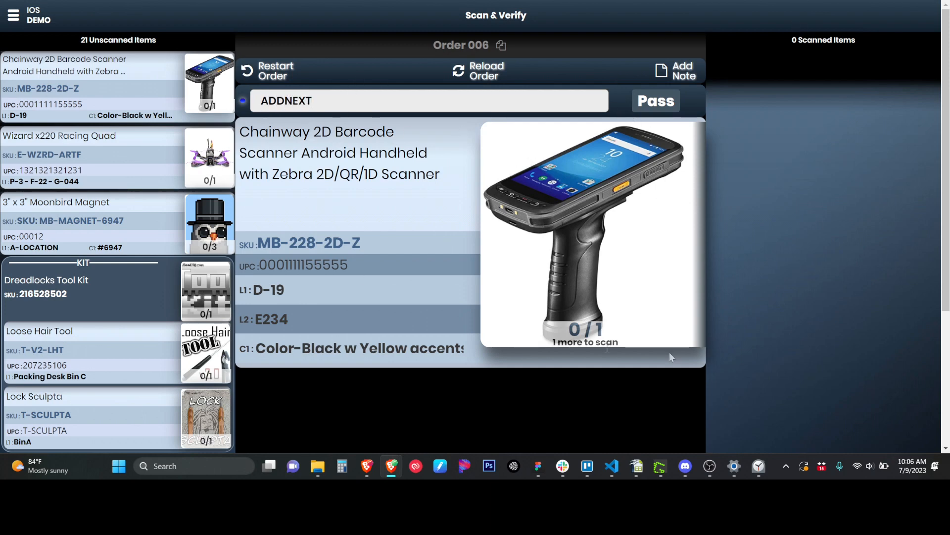
left_click_drag(325, 101, 250, 102)
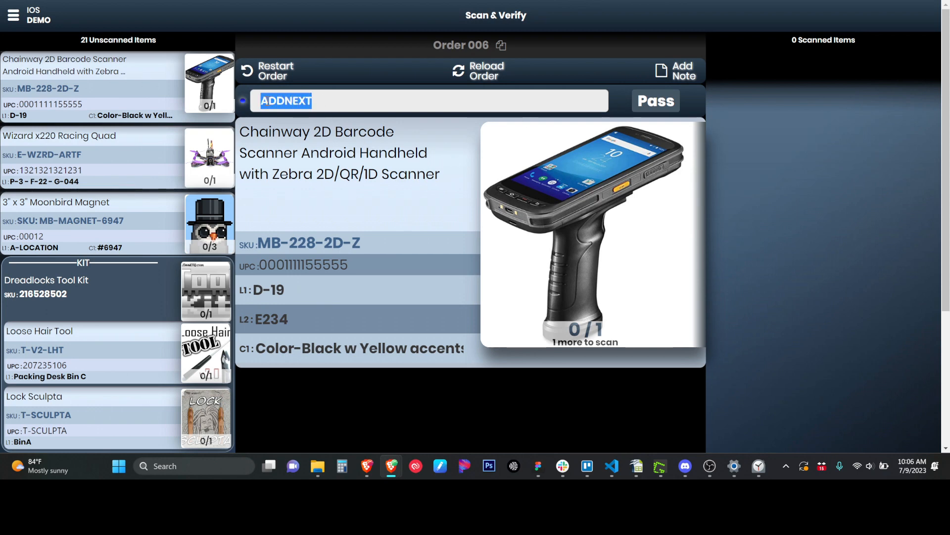
key("BackSpace")
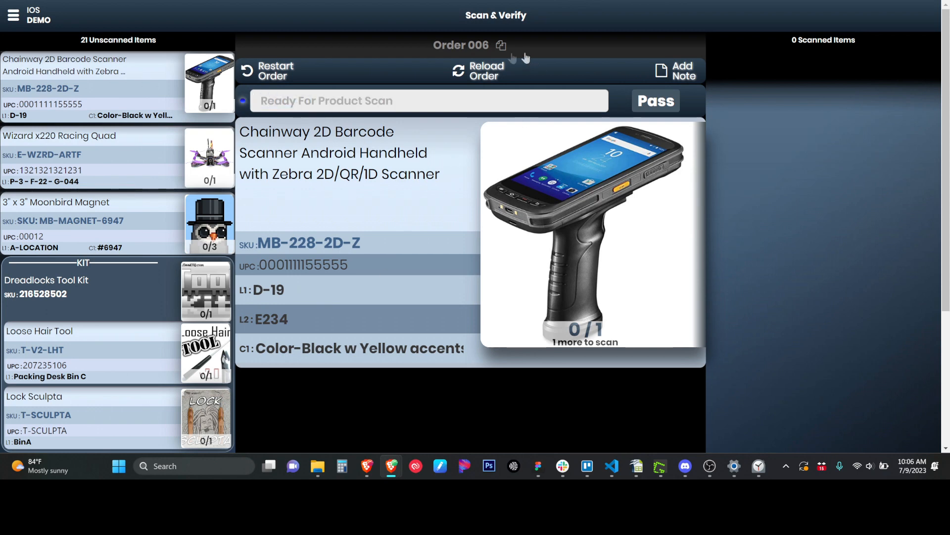
left_click(472, 48)
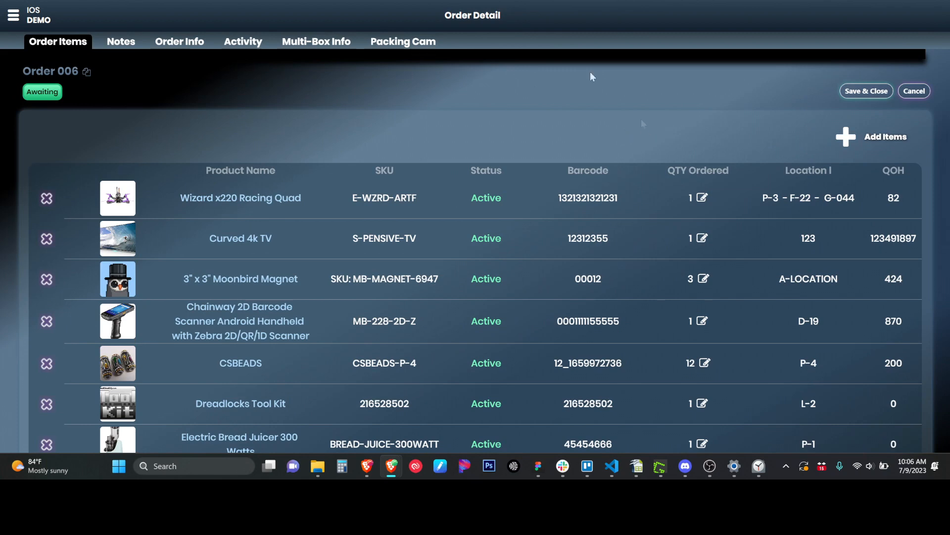
scroll(583, 219, "down", 1)
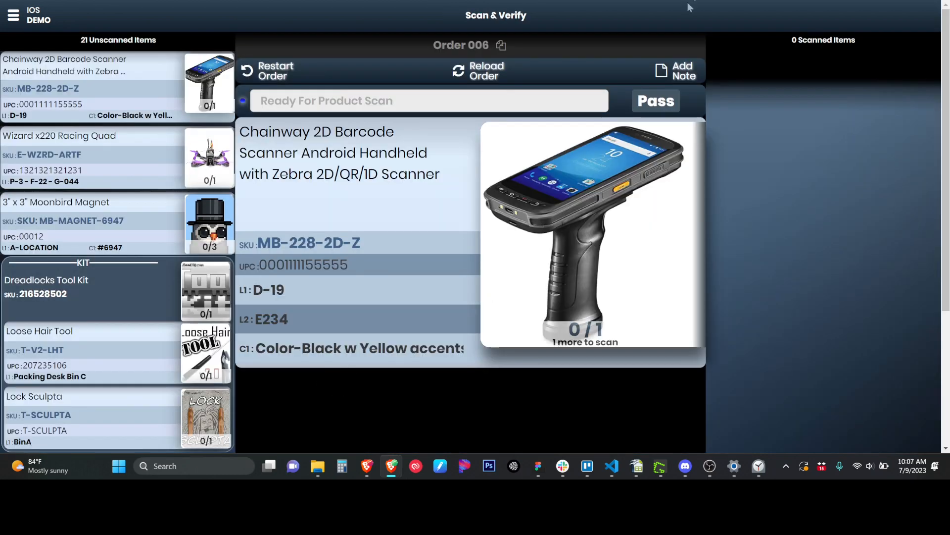
left_click(647, 97)
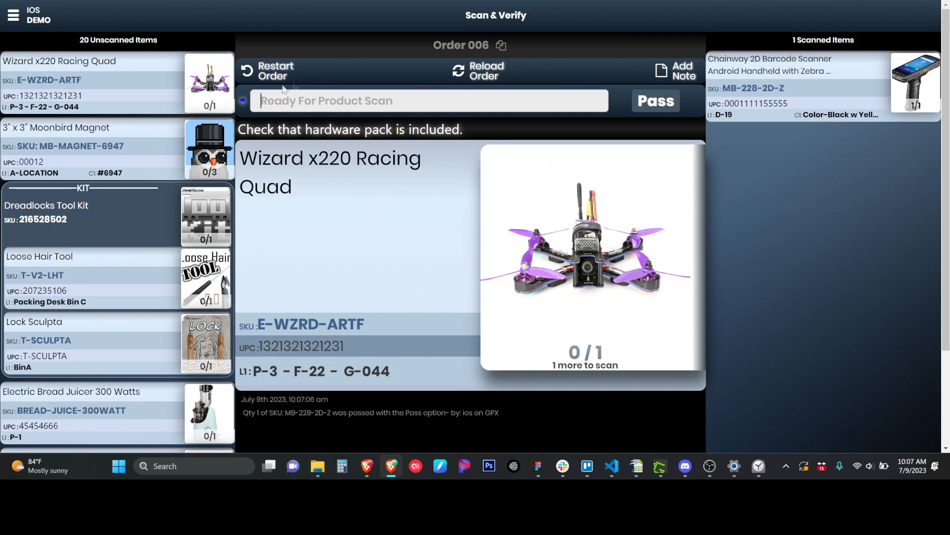
type("1321321321231")
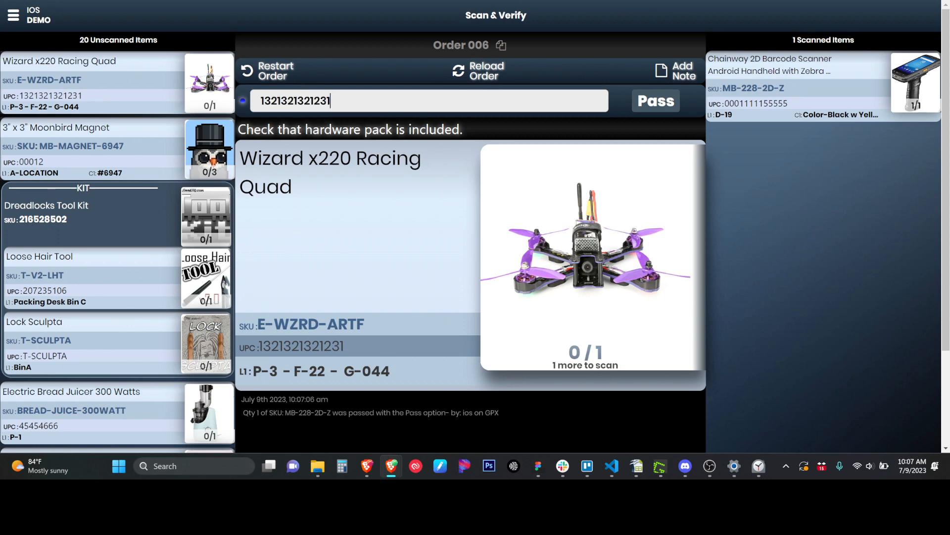
key("Return")
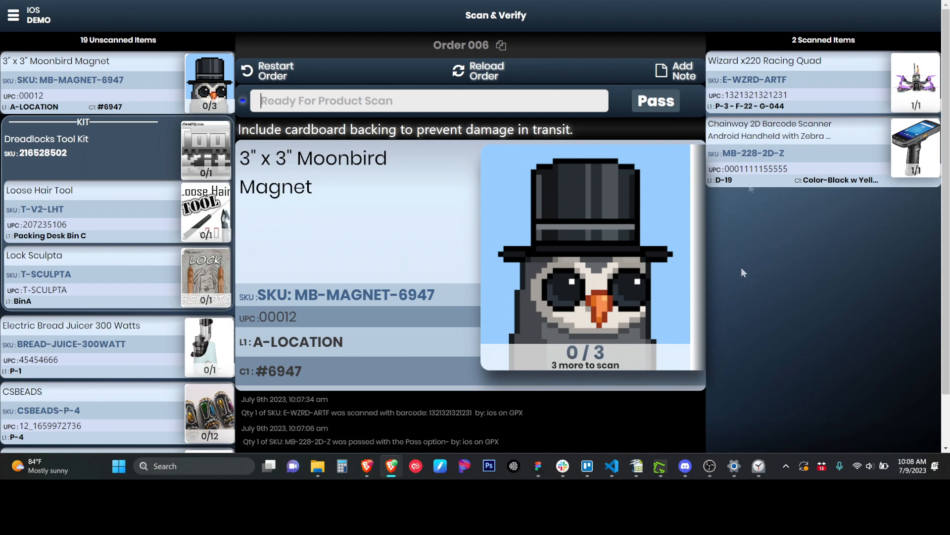
Pass all three Moonbird Magnets to count them 3/3.
left_click(670, 101)
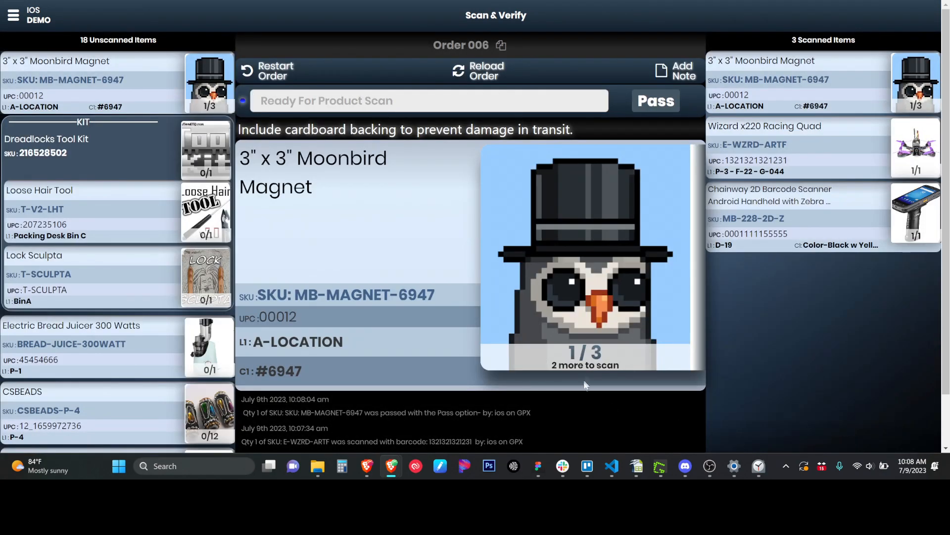
left_click(651, 104)
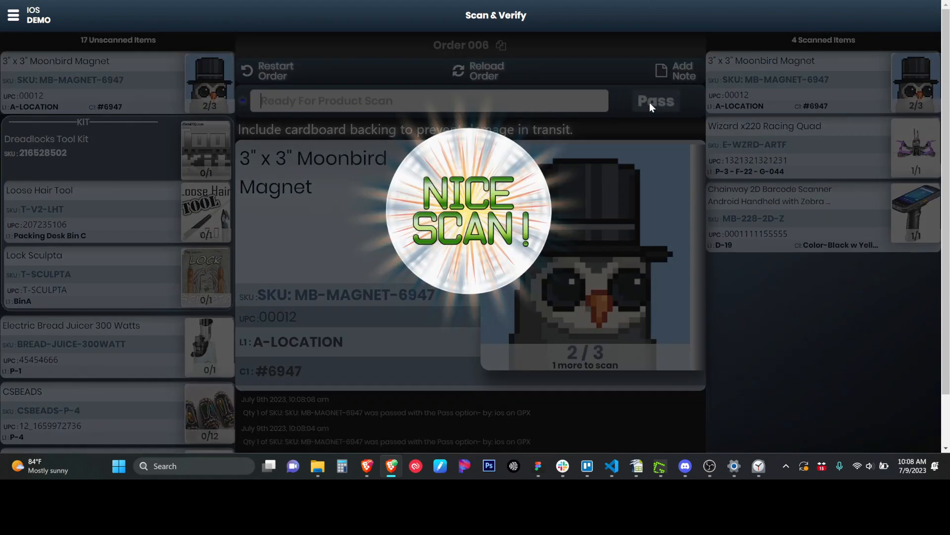
left_click(650, 104)
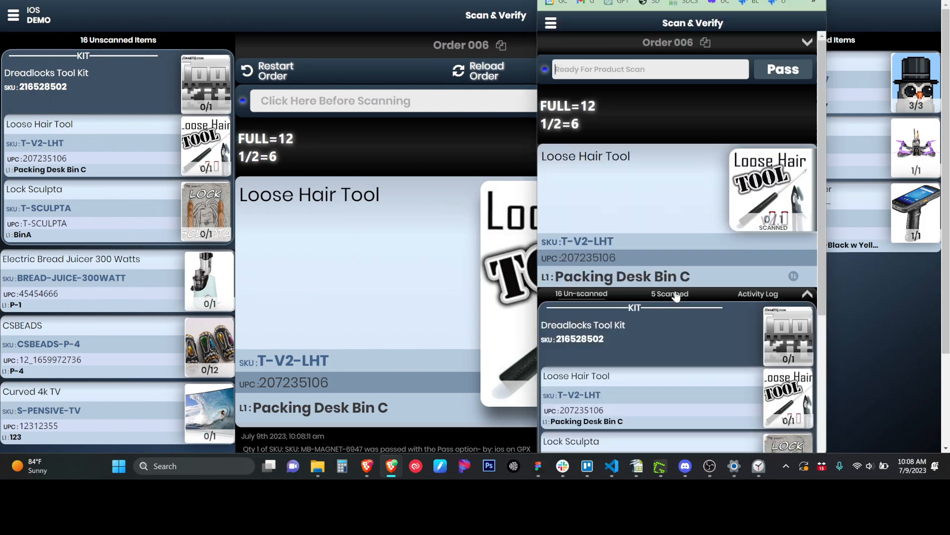
left_click(677, 296)
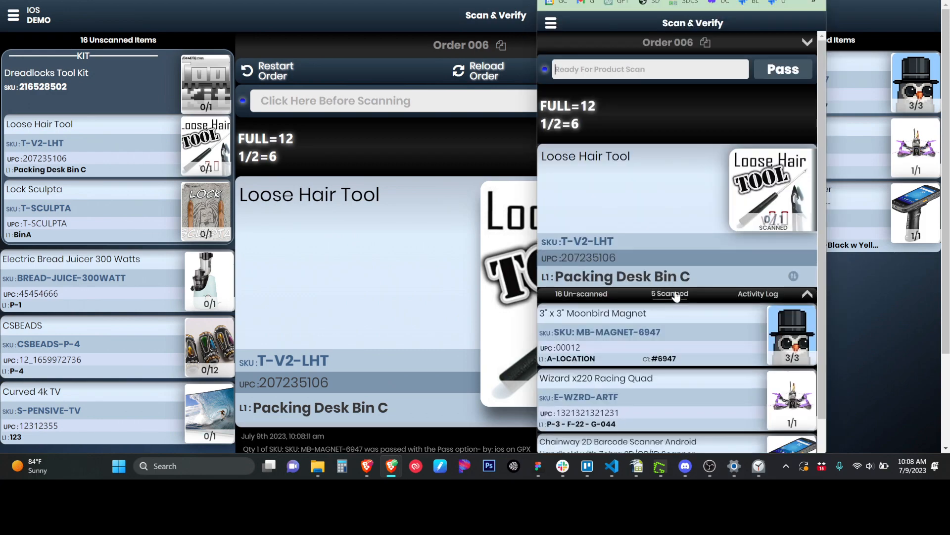
scroll(677, 352, "down", 1)
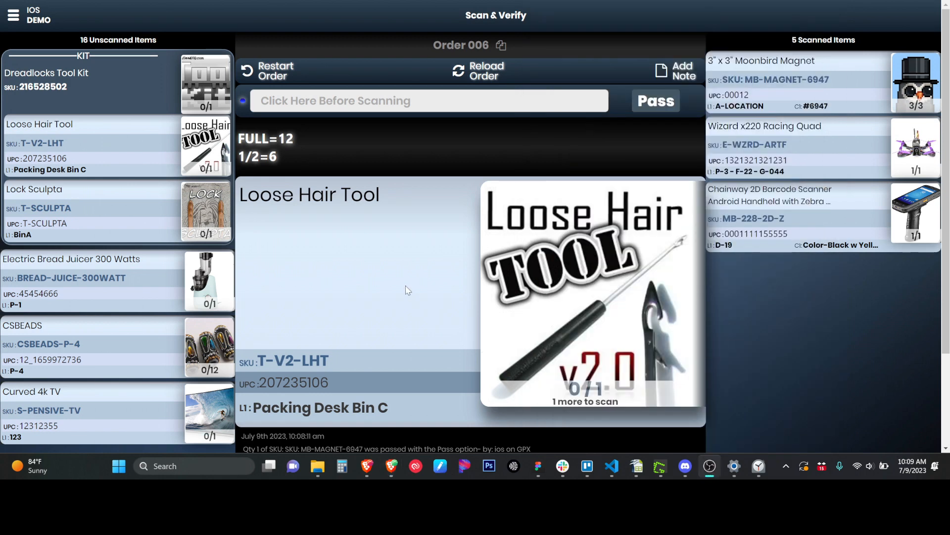
scroll(406, 286, "down", 2)
scroll(405, 286, "down", 1)
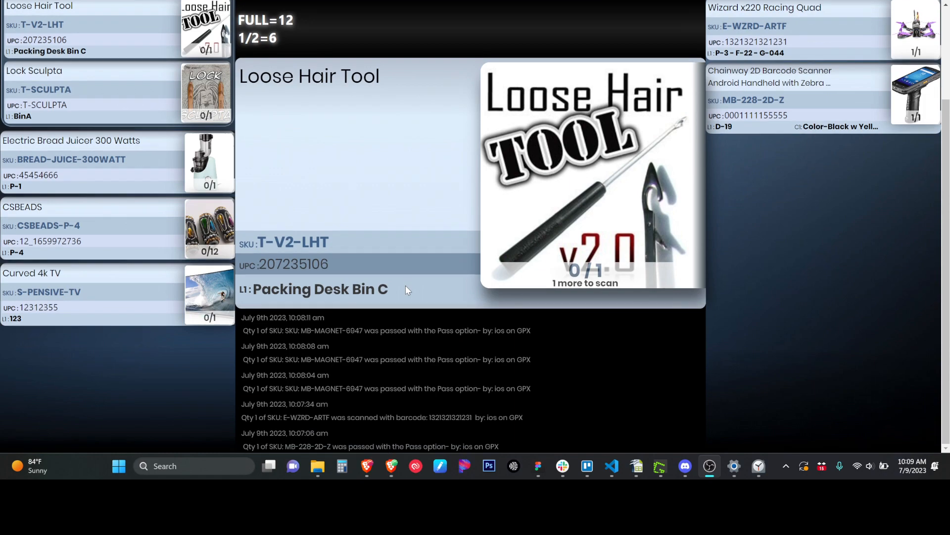
scroll(406, 286, "up", 3)
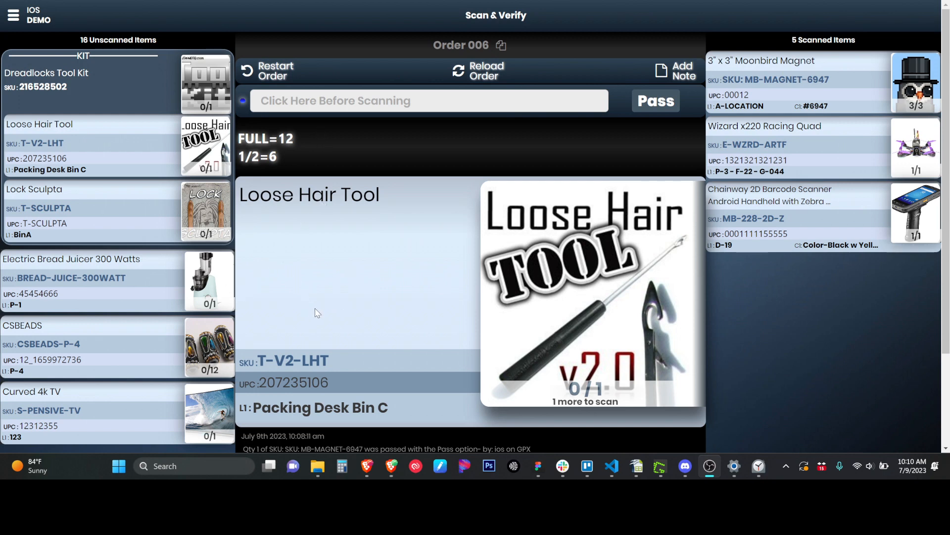
Switch the current item to Curved 4k TV, then back to Electric Bread Juicer 300 Watts.
left_click(206, 280)
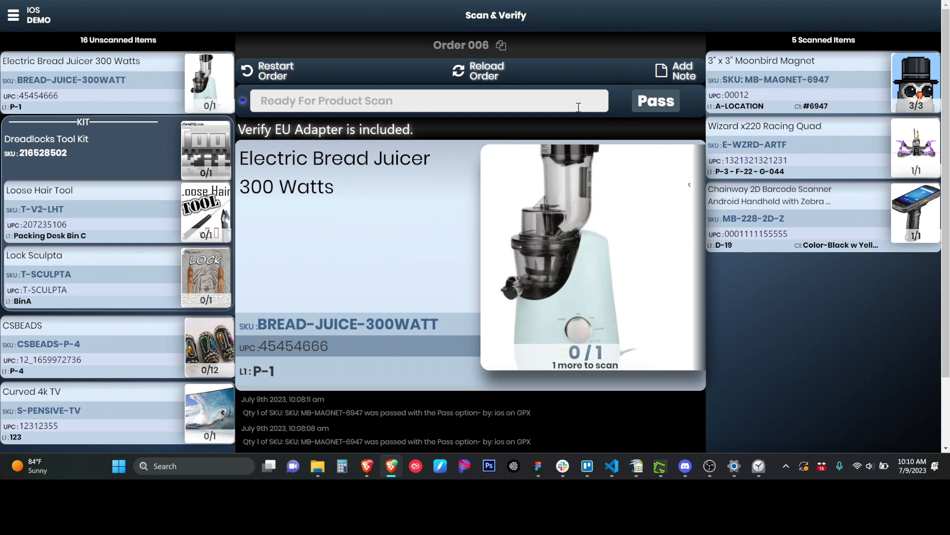
left_click(210, 423)
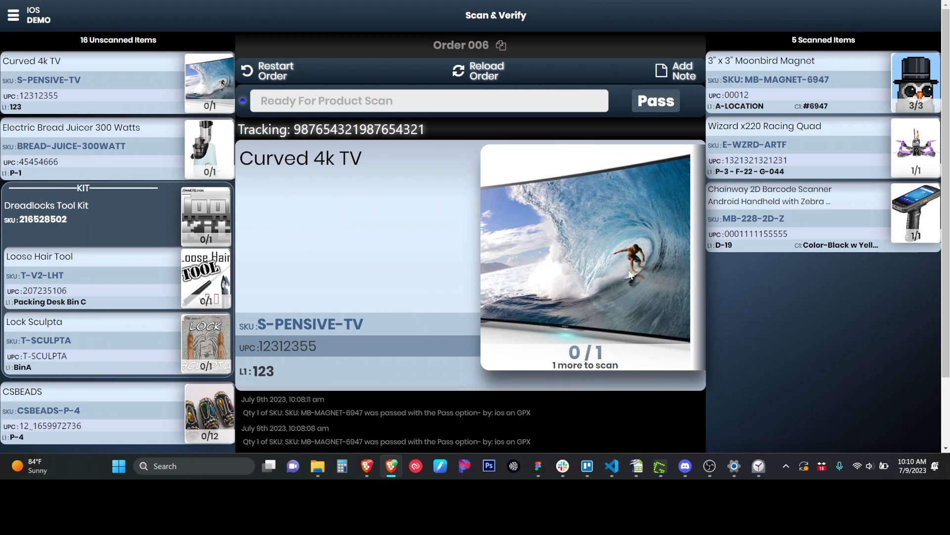
left_click(206, 154)
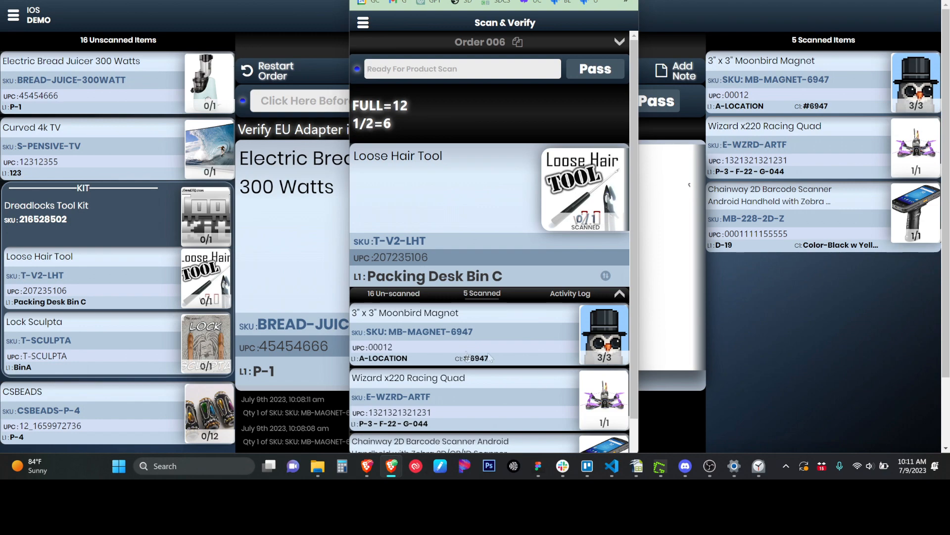
scroll(444, 330, "down", 1)
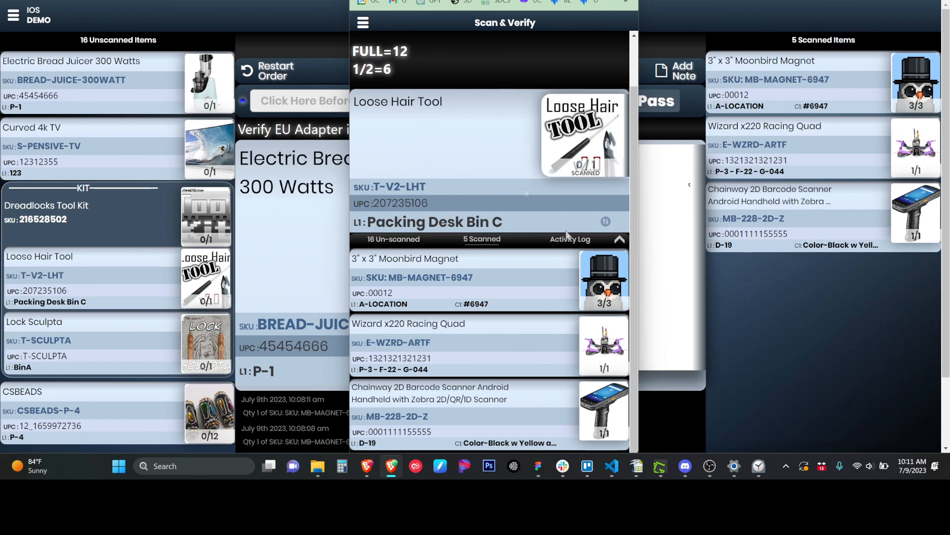
Collapse the item card and switch the mobile list to the 16 unscanned items.
left_click(620, 241)
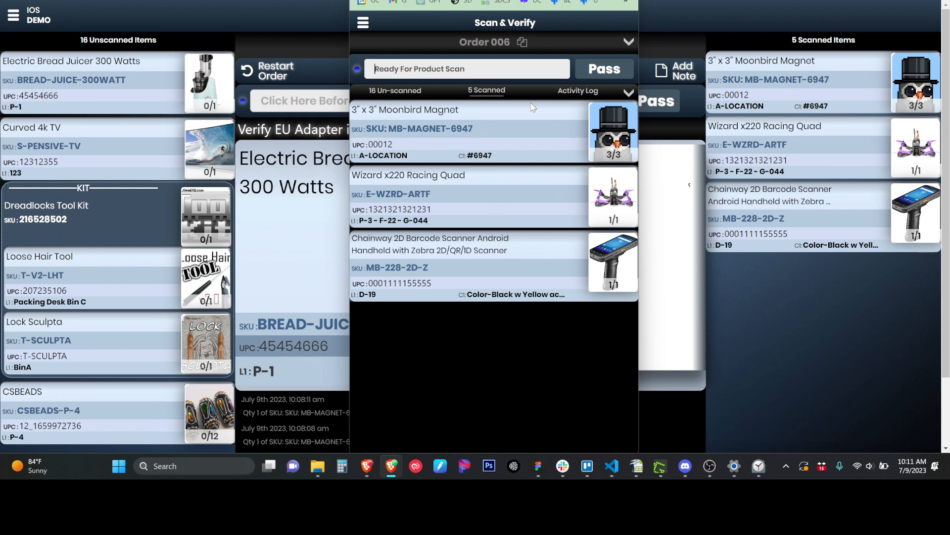
left_click(412, 91)
left_click(490, 92)
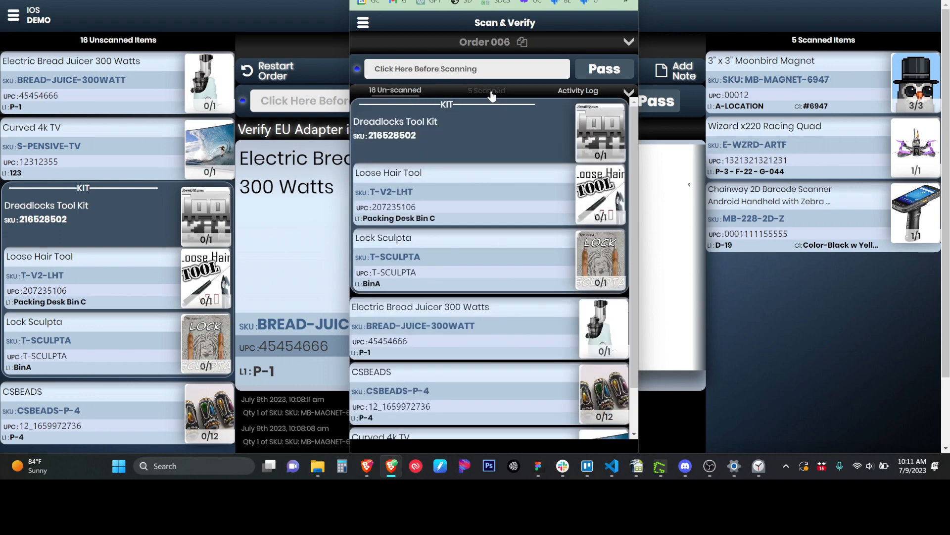
left_click(399, 92)
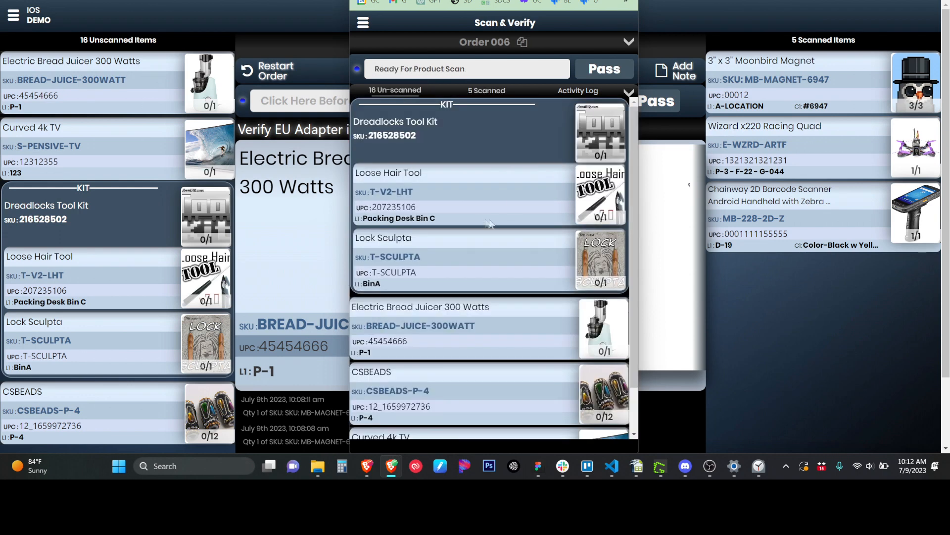
scroll(501, 196, "down", 1)
scroll(502, 196, "up", 1)
scroll(559, 266, "down", 1)
scroll(560, 266, "up", 1)
Reveal Loose Hair Tool as current item and expand, then collapse, the Order 006 toolbar.
left_click(628, 93)
left_click(619, 42)
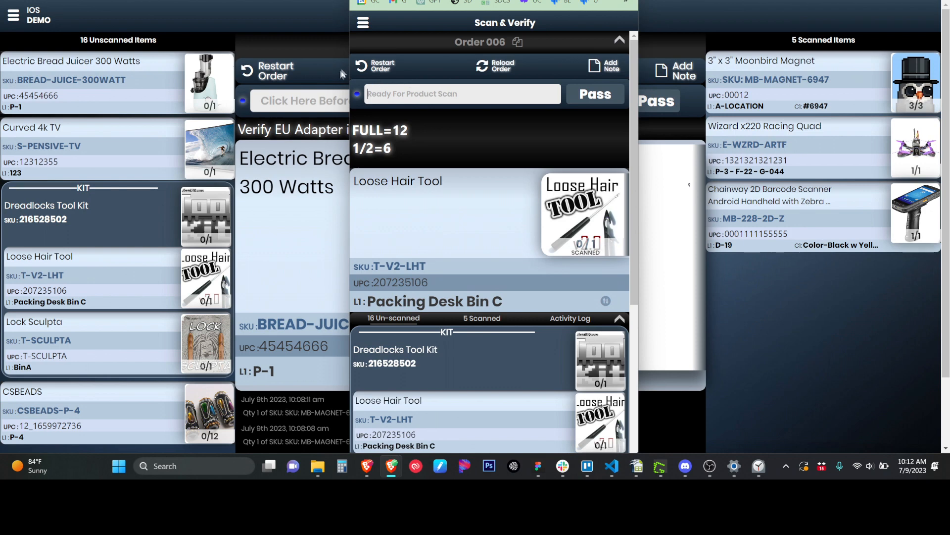
left_click(619, 42)
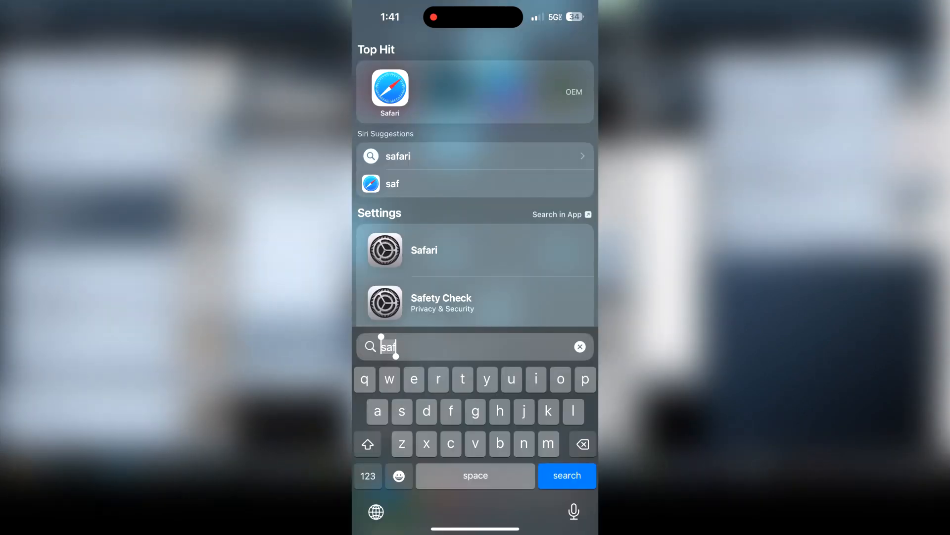
Add the GroovePacker page to the iPhone home screen from Safari's Share menu.
left_click(390, 88)
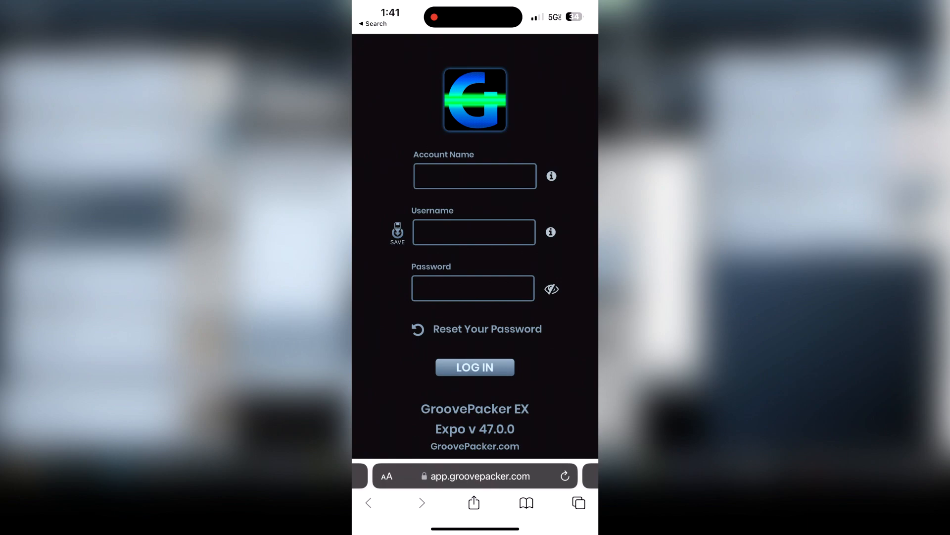
left_click(474, 503)
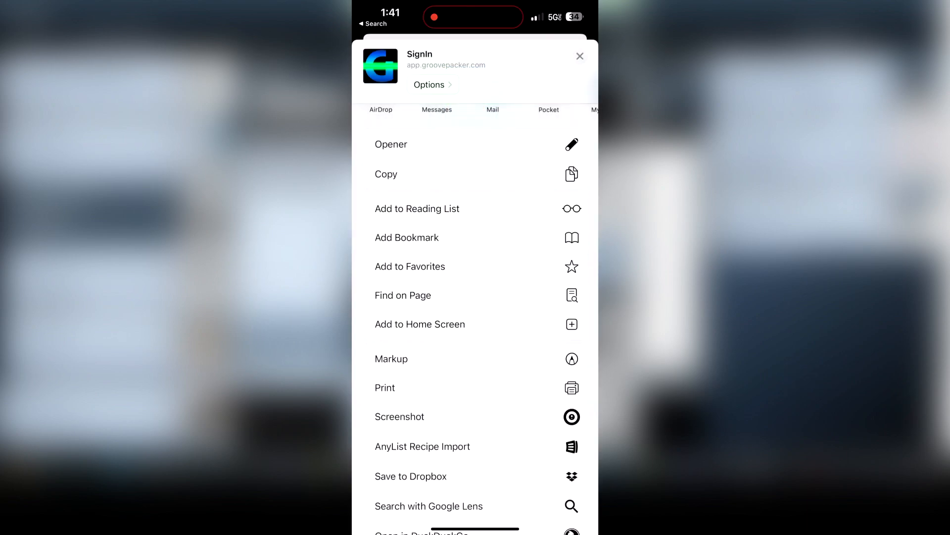
left_click(420, 324)
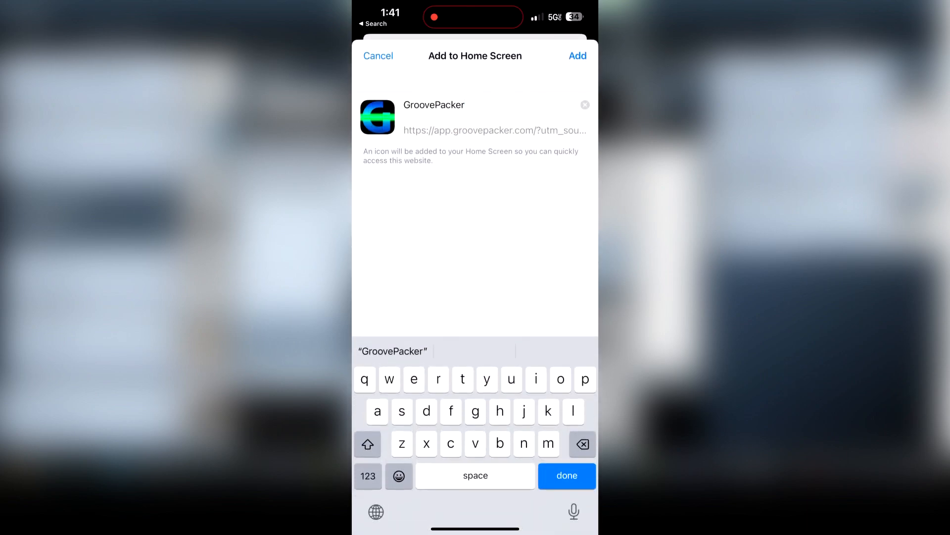
left_click(577, 56)
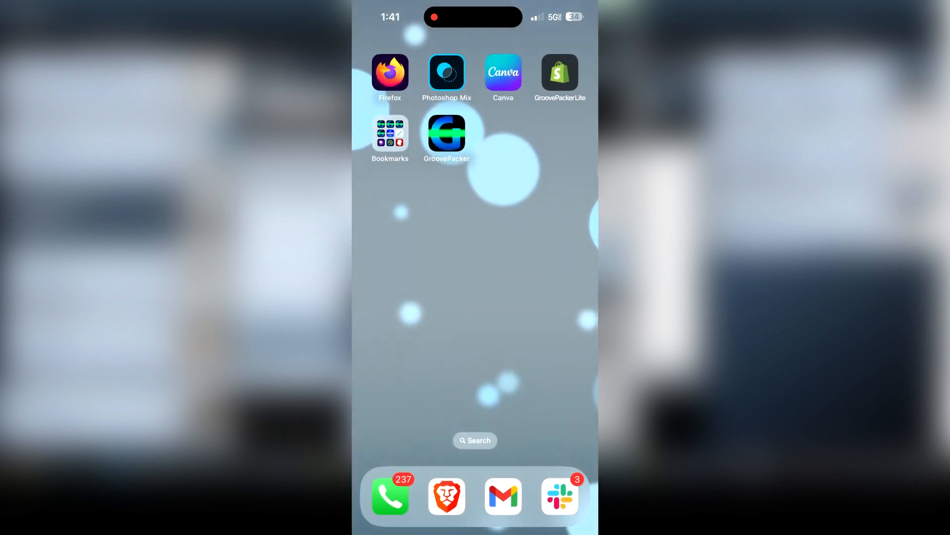
Launch the GroovePacker home-screen app and load Order 006.
left_click(447, 133)
type("006")
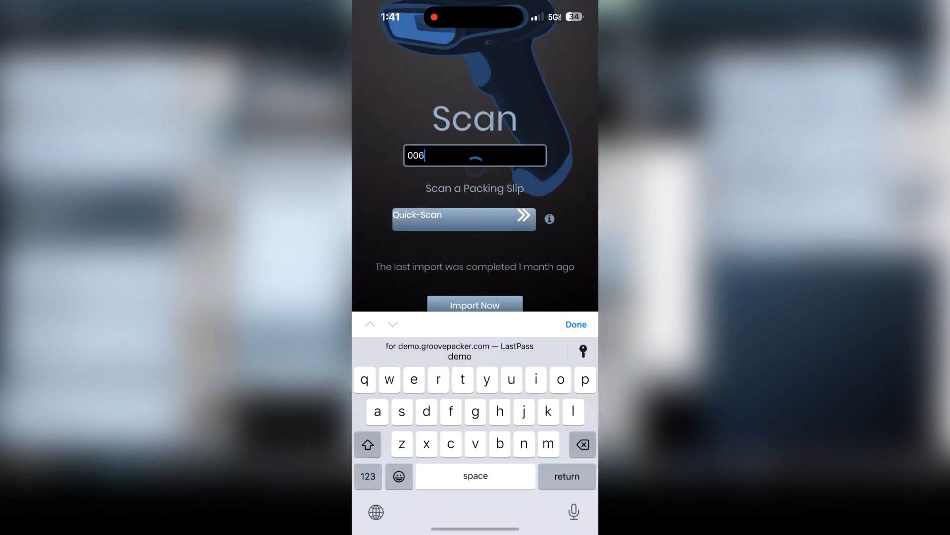
key("Return")
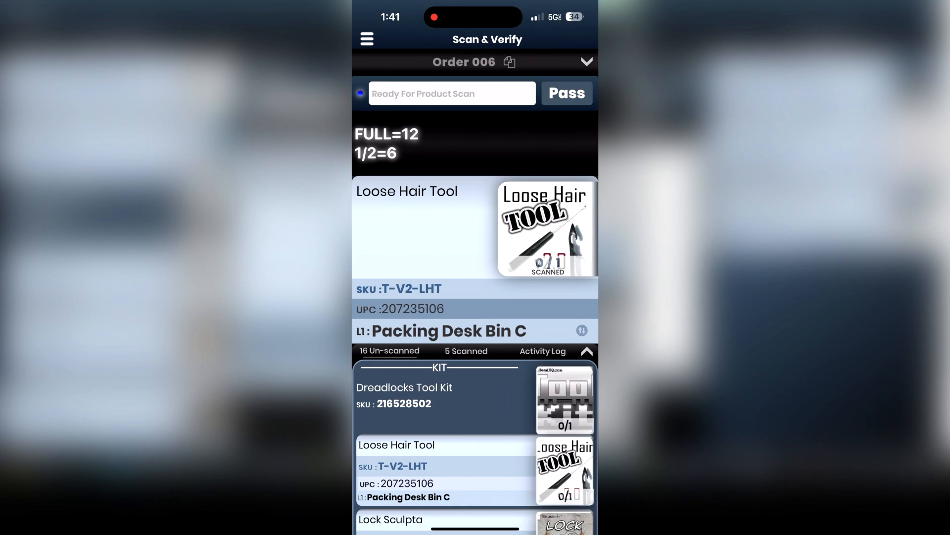
Scroll down the phone view's item list for Order 006.
scroll(475, 347, "down", 5)
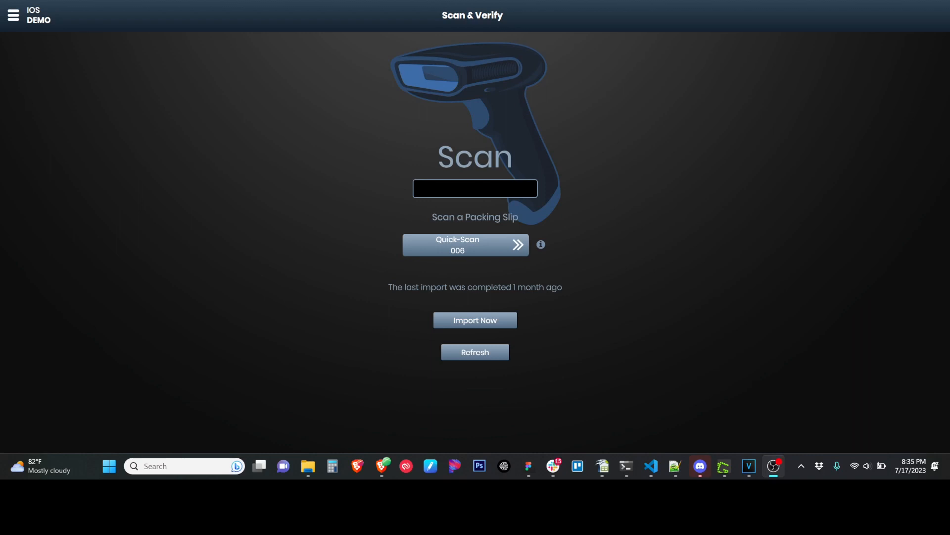
Quick-Scan Order 006 and add barcode 234234223 to the Monster High Flara Blaze Doll.
left_click(473, 247)
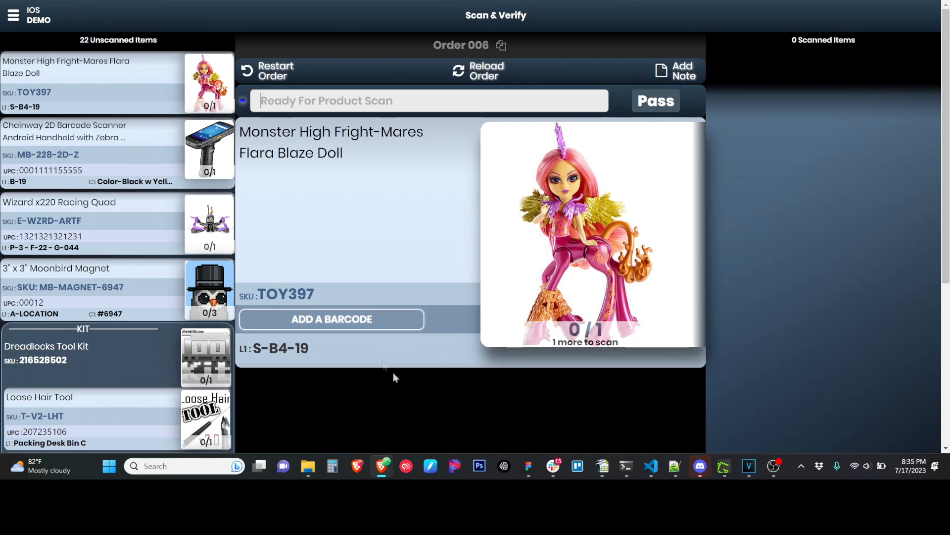
left_click(337, 321)
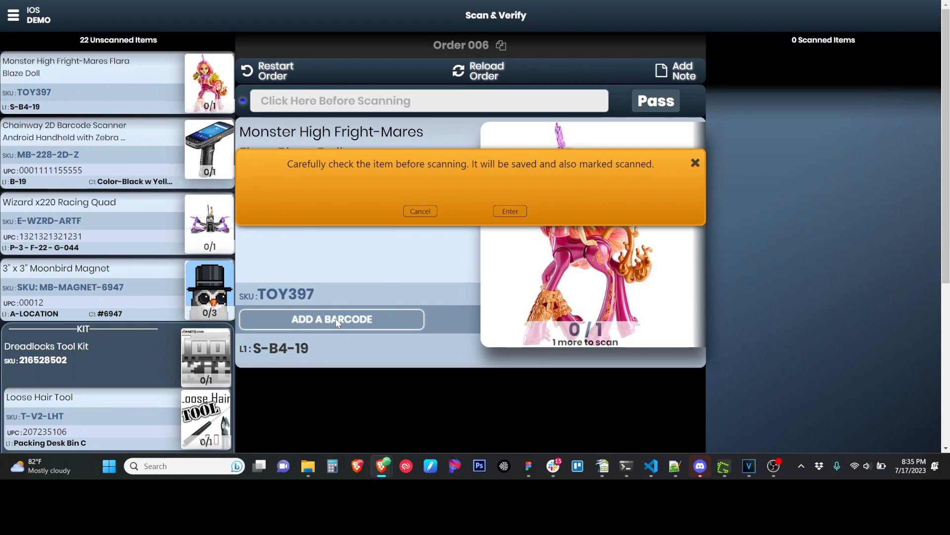
type("234234223")
key("Return")
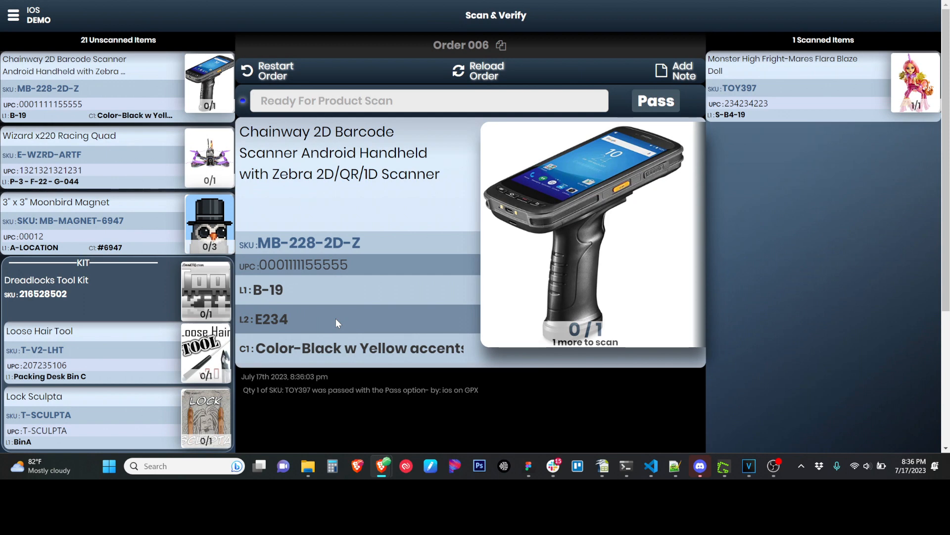
left_click(726, 62)
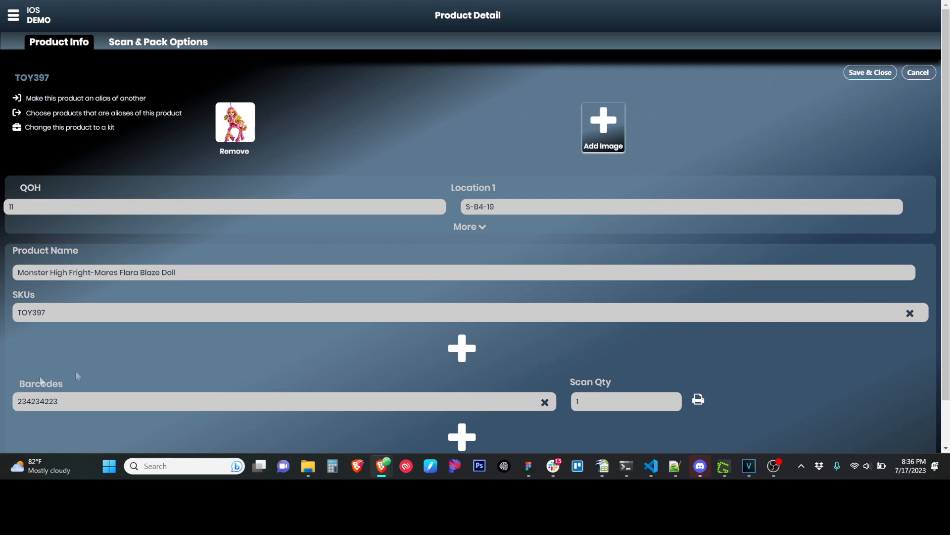
double_click(46, 400)
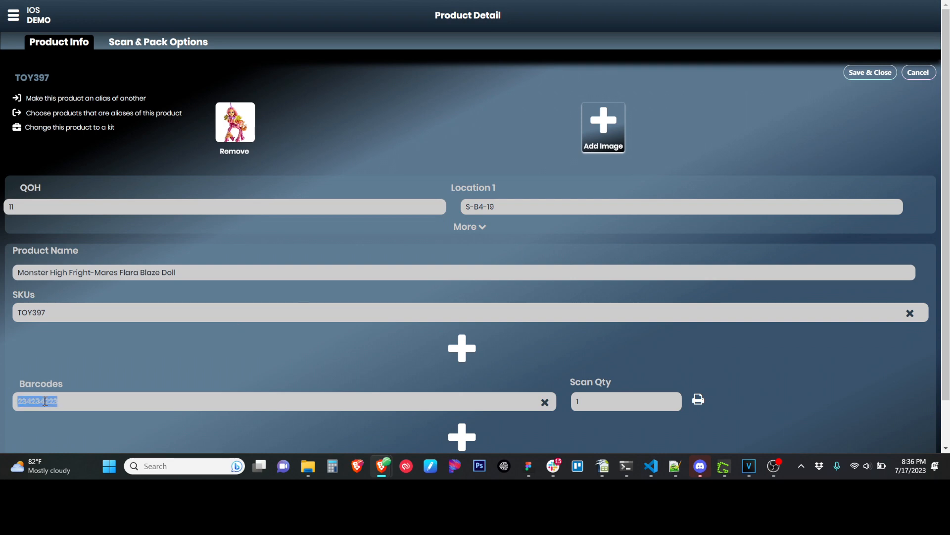
left_click(856, 75)
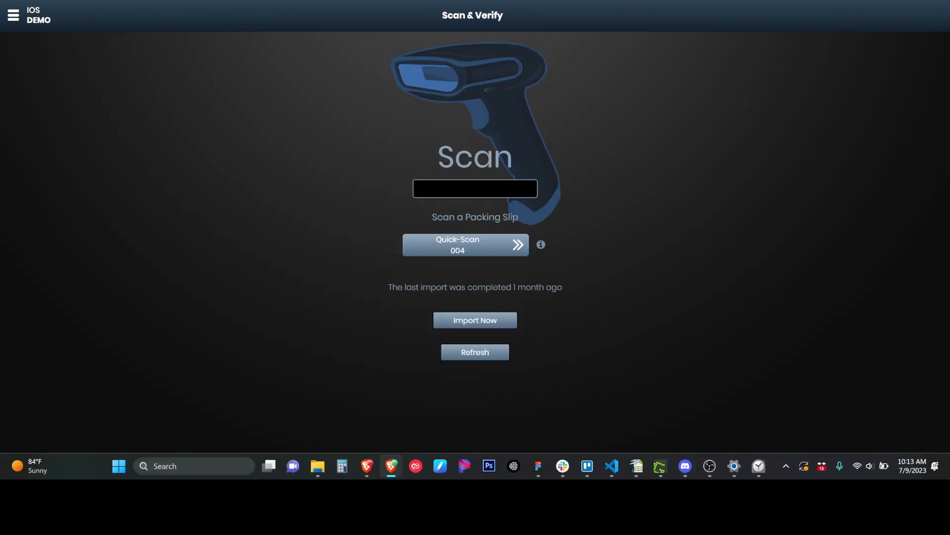
Quick-Scan order 004 from the menu, then go to Receive Inventory.
left_click(14, 17)
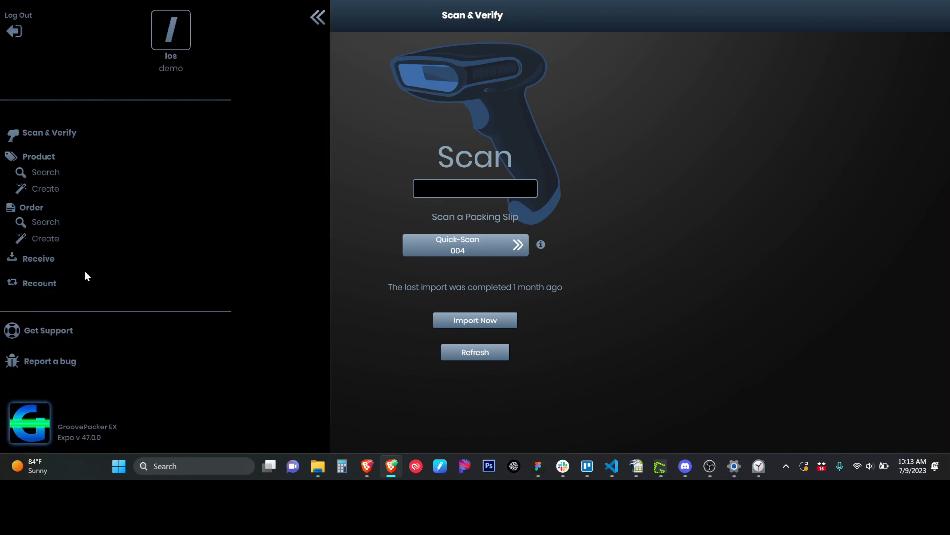
left_click(458, 250)
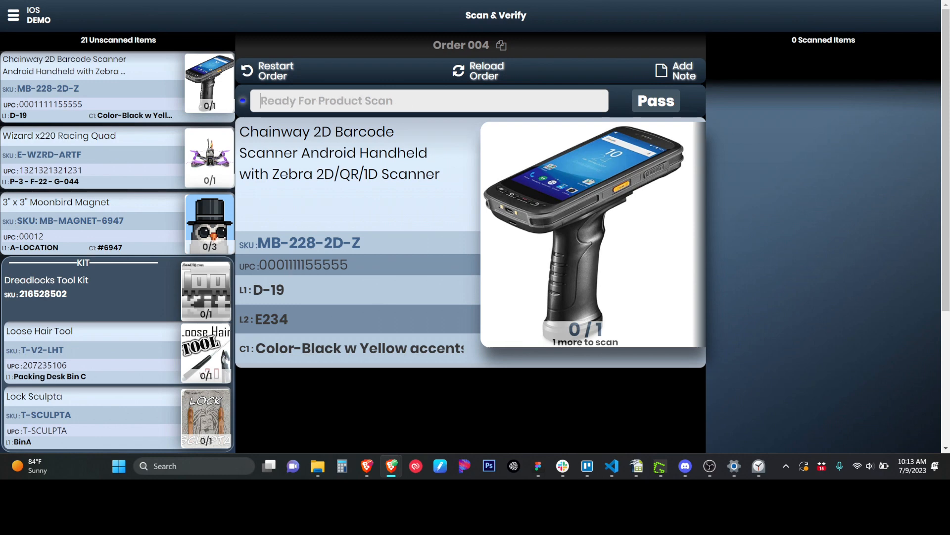
left_click(13, 18)
left_click(40, 262)
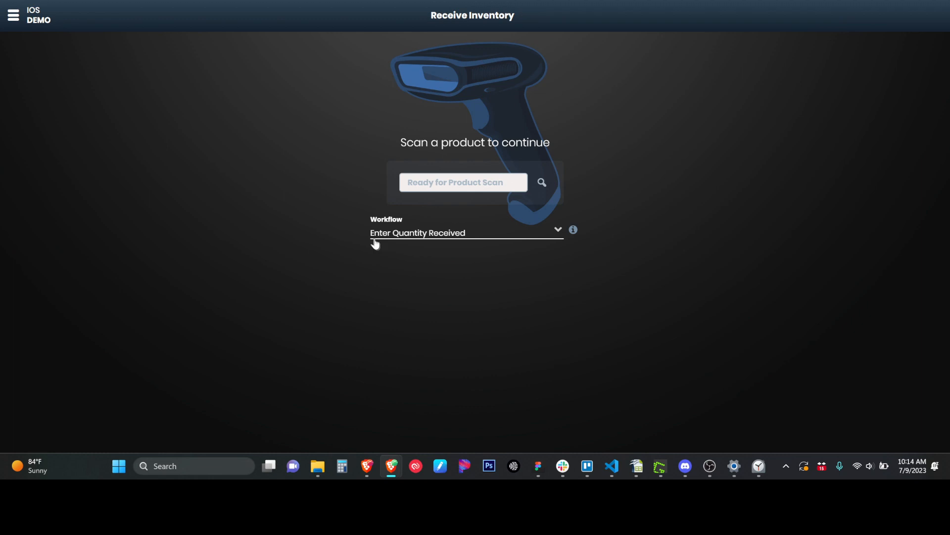
left_click(435, 233)
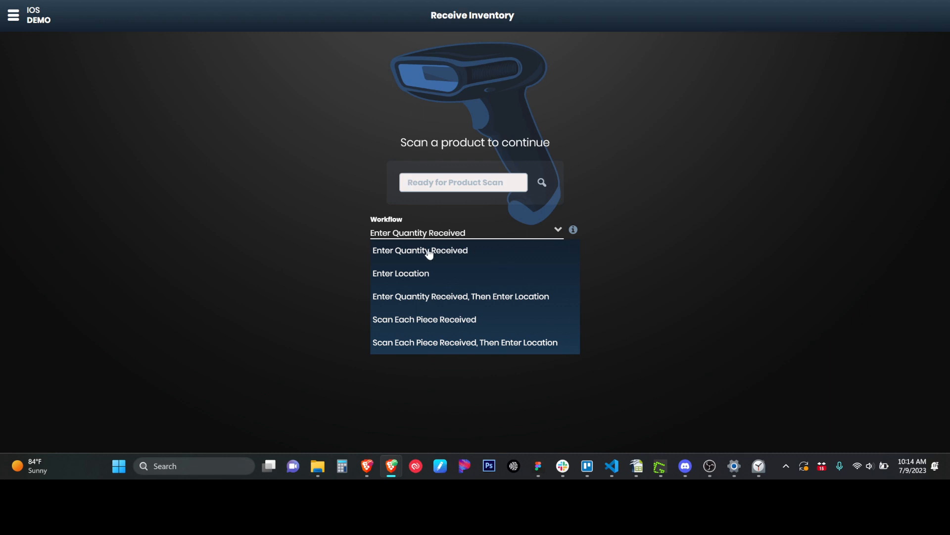
left_click(397, 299)
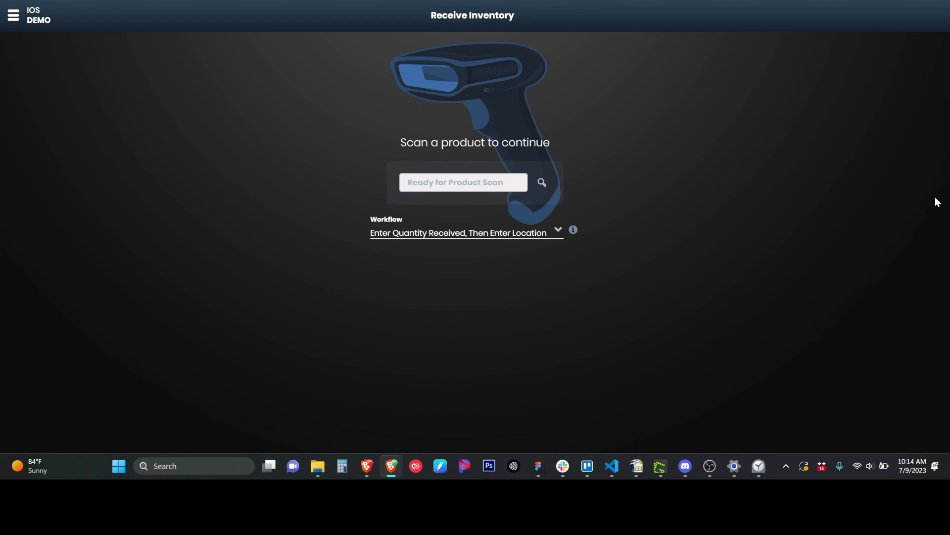
type("000111155555")
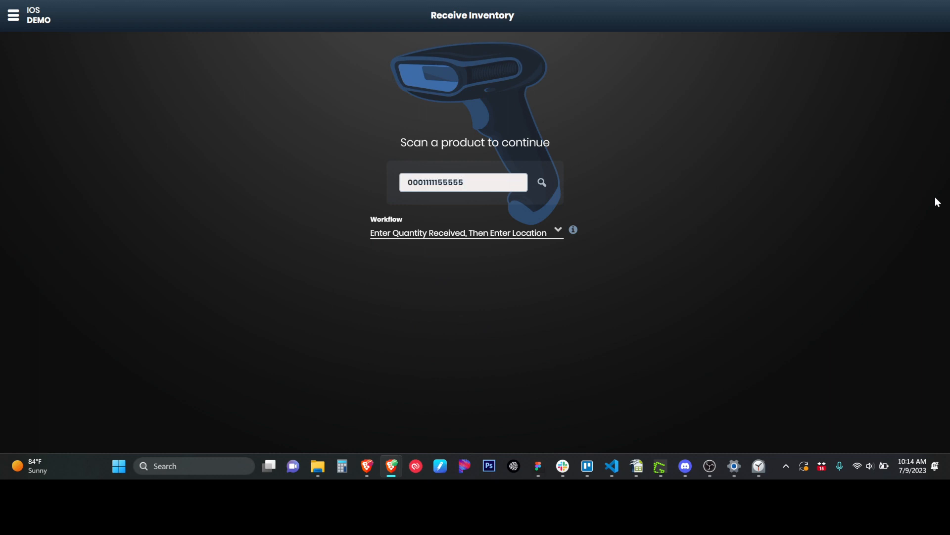
key("Return")
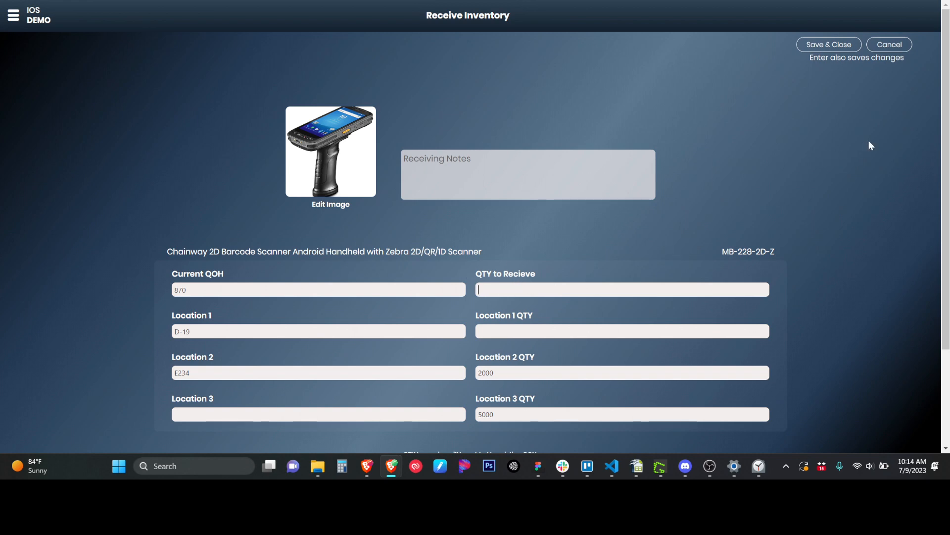
Receive a quantity of 30 Chainway scanners, raising QOH to 900.
type("40")
key("BackSpace")
key("BackSpace")
type("30")
key("Return")
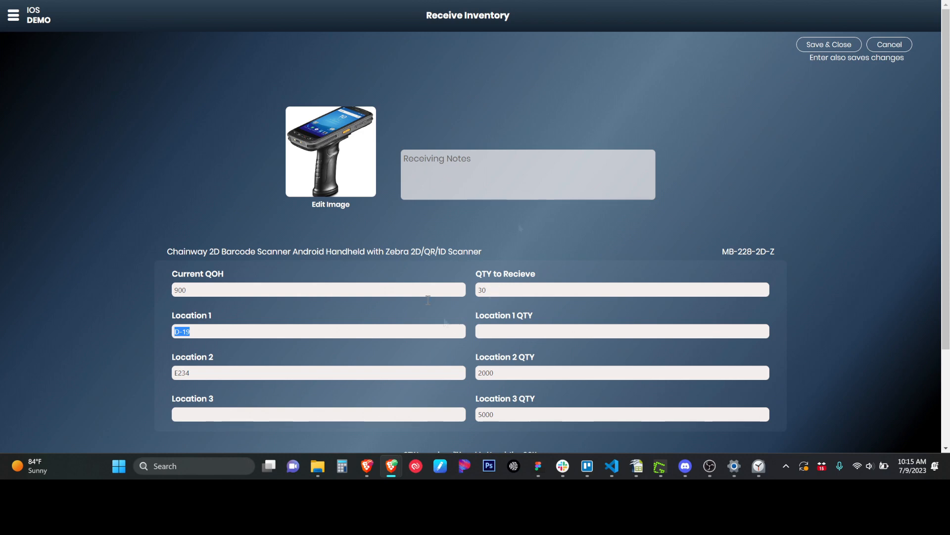
Change Location 1 from D-19 to B-19 and save the receipt.
key("Right")
key("shift+Left")
type("B")
key("Return")
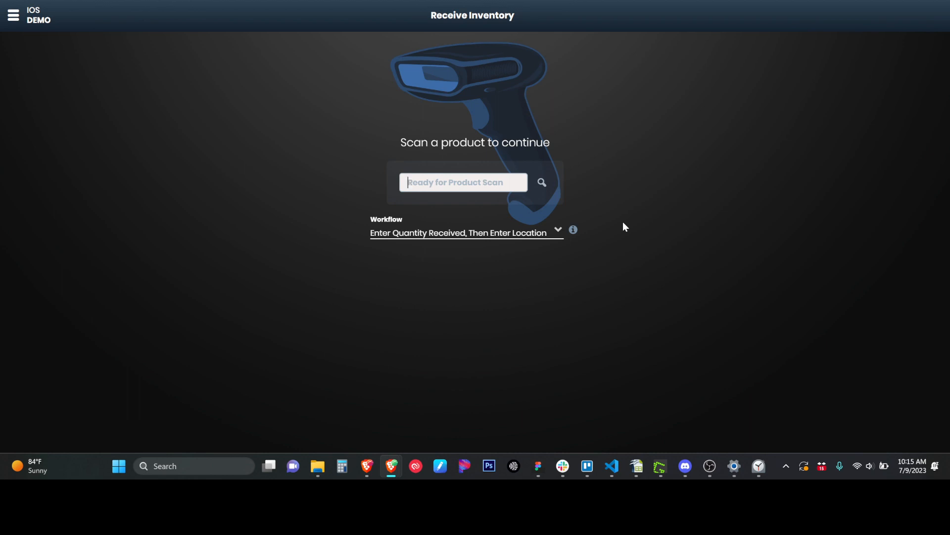
type("100")
key("BackSpace")
key("BackSpace")
key("BackSpace")
left_click(559, 230)
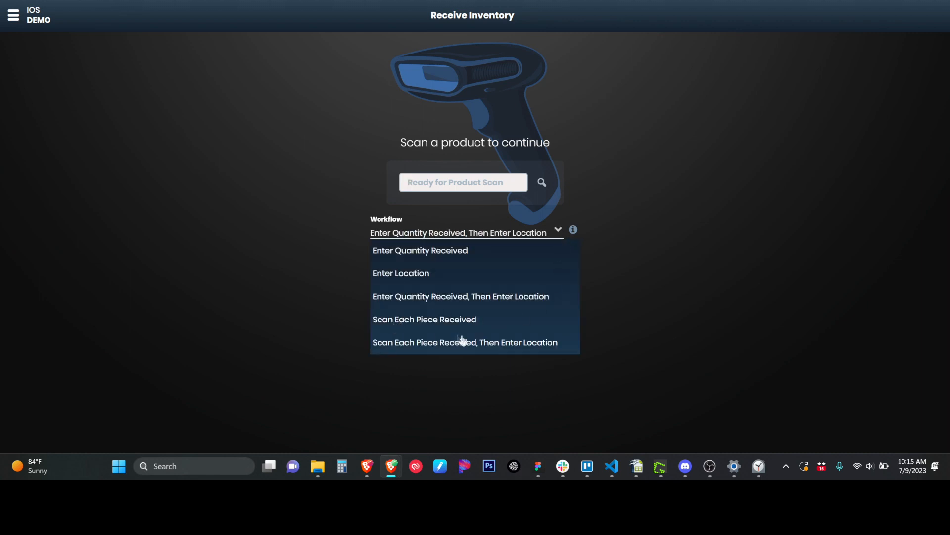
left_click(443, 321)
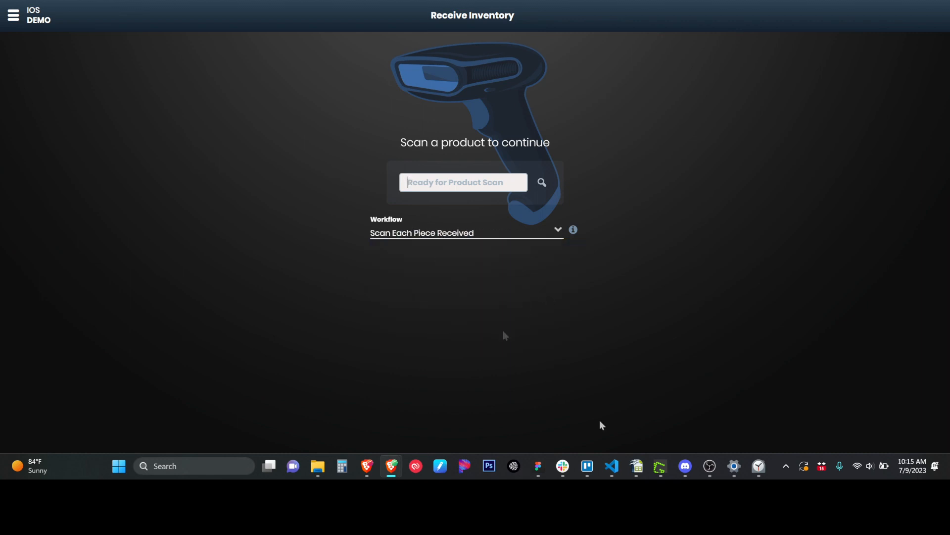
type("0001111555555")
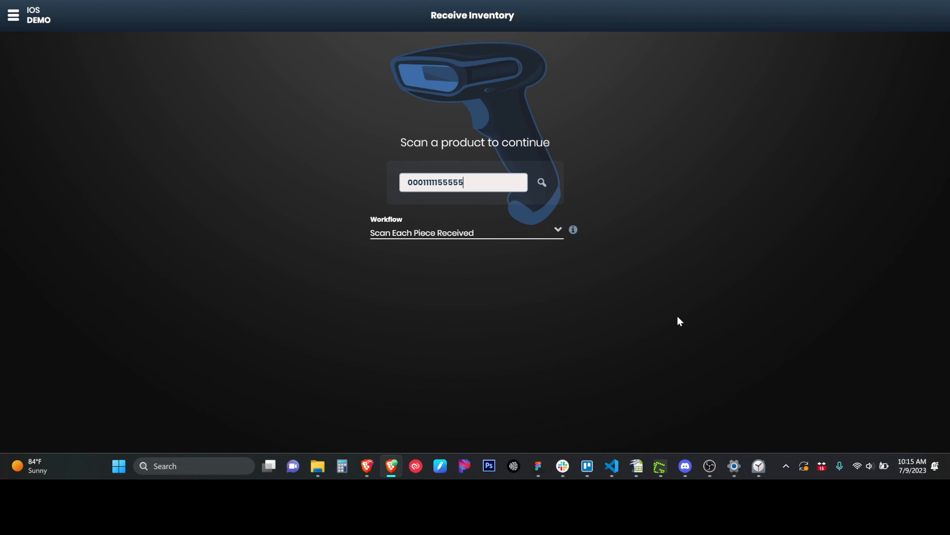
key("Return")
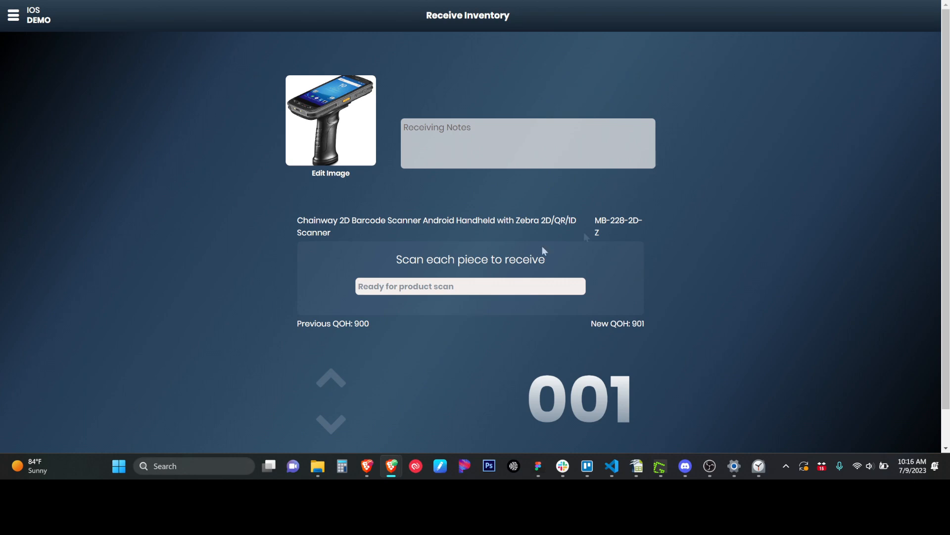
Scan the Chainway scanner repeatedly until the receive count reads 008 and New QOH 908.
type("848181810858")
key("Return")
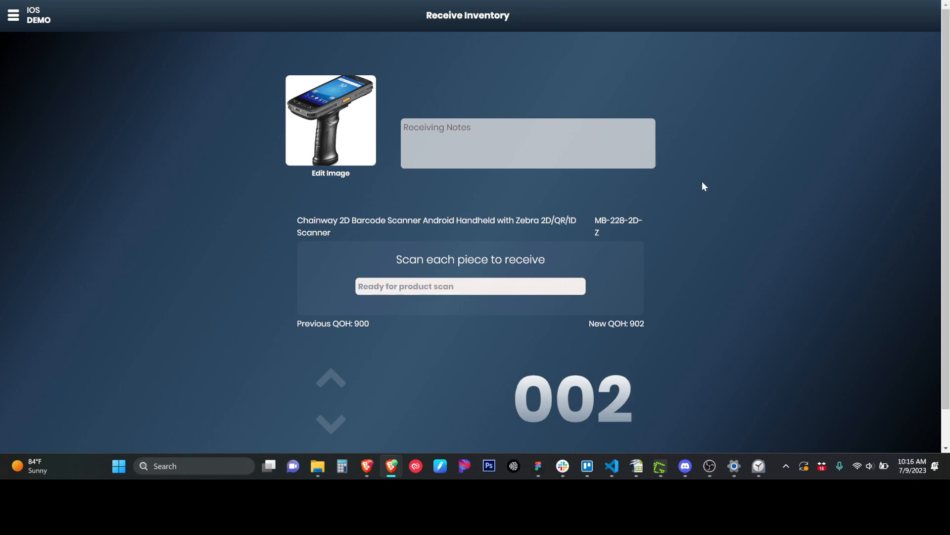
type("0001111155555")
key("Return")
type("0001111155555")
key("Return")
type("0001111155555")
key("Return")
type("0001111155555")
key("Return")
type("0001111155555")
key("Return")
type("0001111155555")
key("Return")
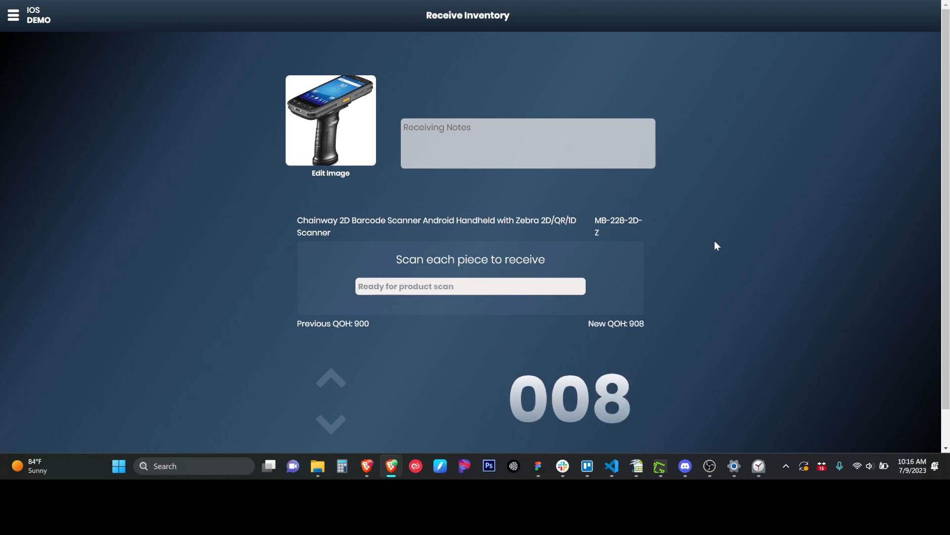
scroll(715, 240, "down", 1)
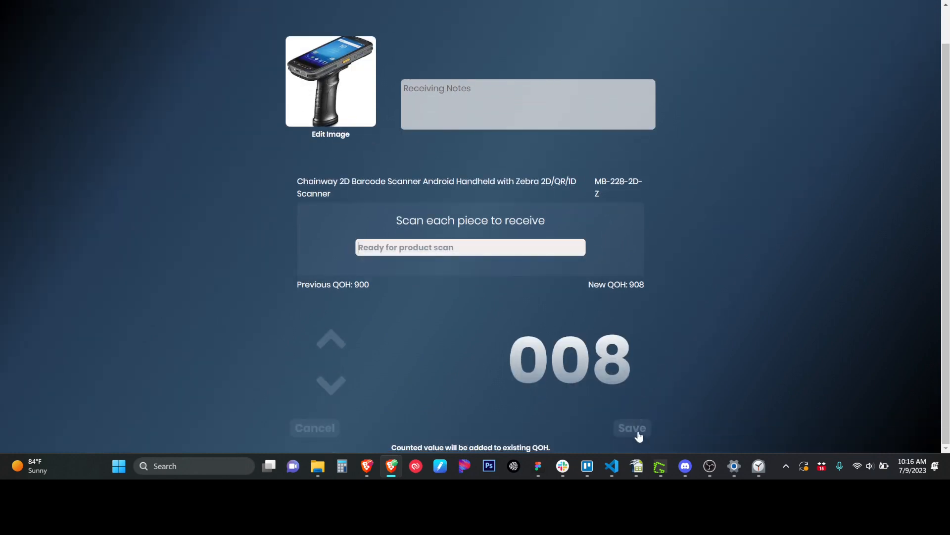